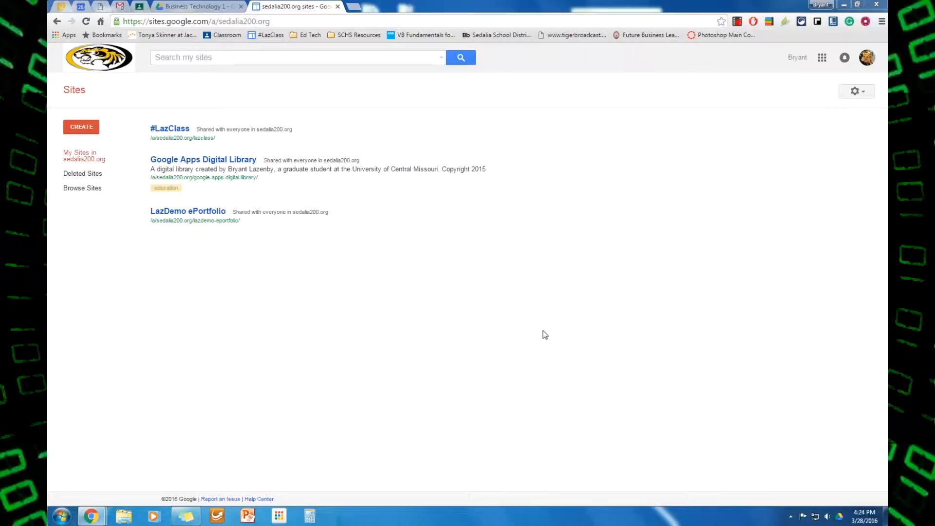
pyautogui.click(822, 57)
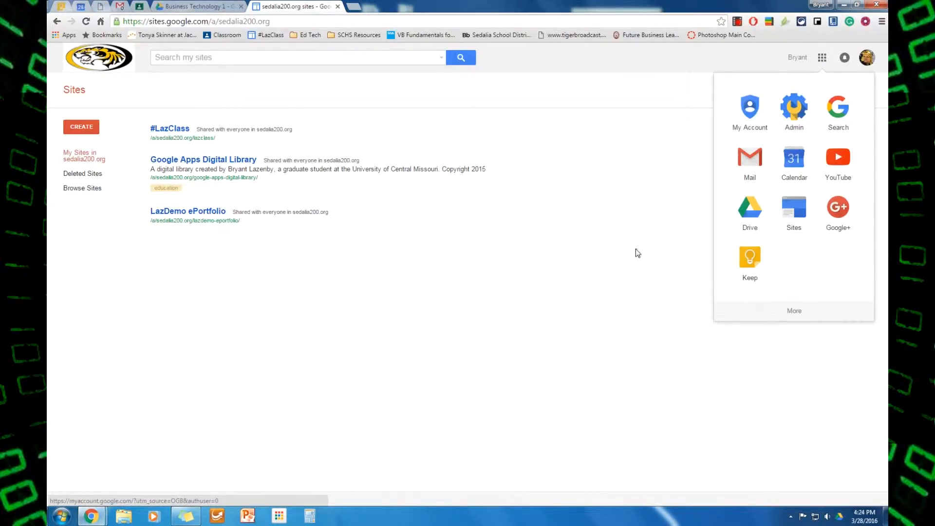
pyautogui.click(579, 238)
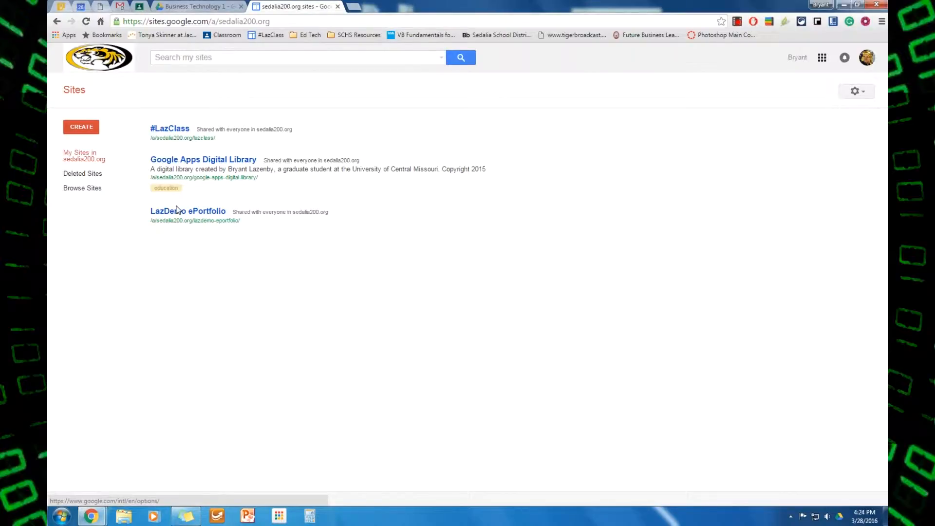
# Start a new site from the blank template, name it LazTechTV and choose the Retropaint theme.
pyautogui.click(87, 130)
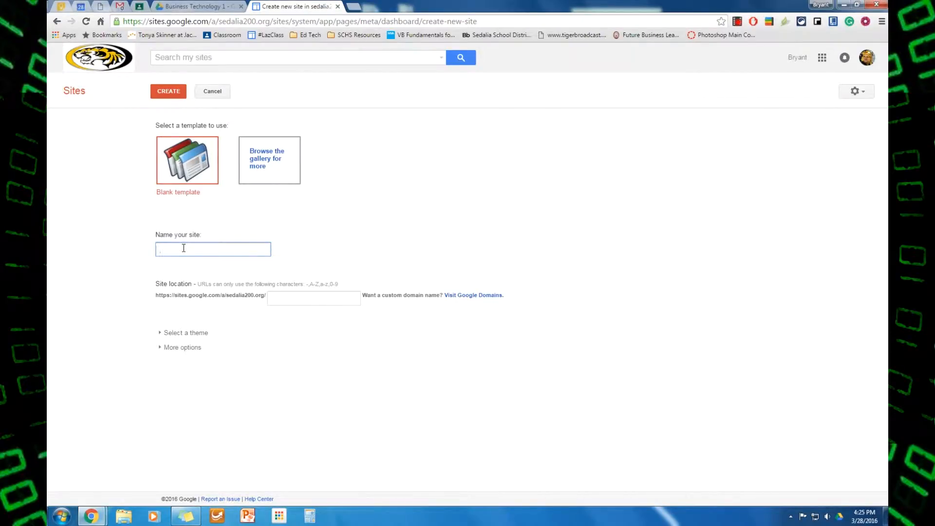
pyautogui.write('LazTechTV')
pyautogui.click(159, 334)
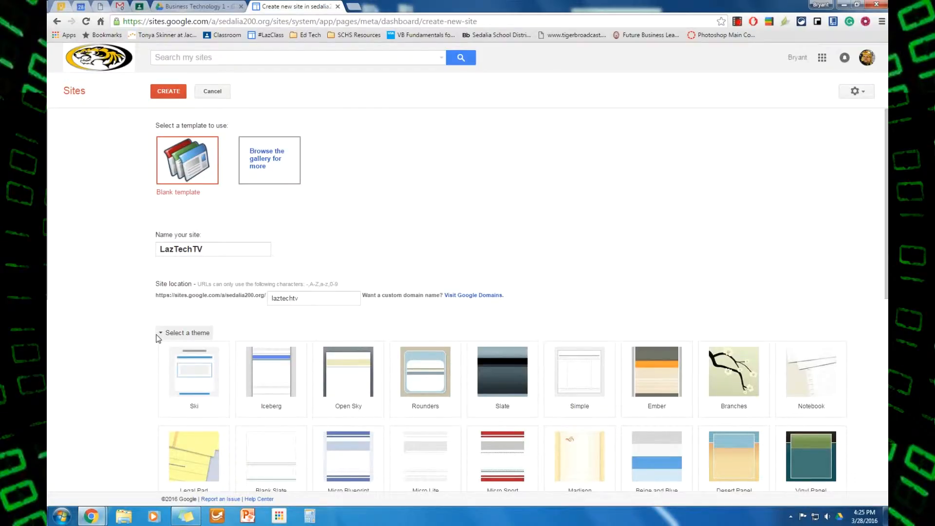
pyautogui.scroll(-7, 157, 336)
pyautogui.click(361, 351)
pyautogui.scroll(-1, 490, 409)
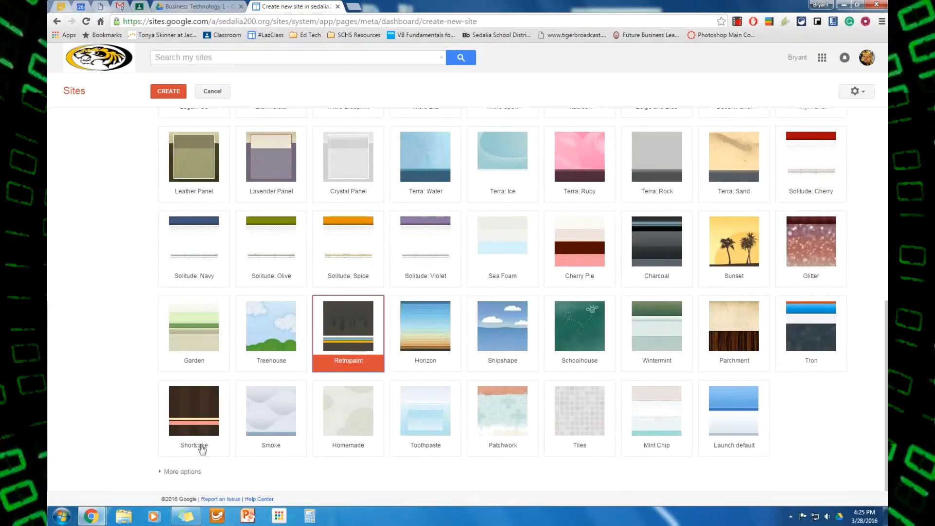
# Review the additional options, leaving the site categories and description empty, and create the site.
pyautogui.click(180, 472)
pyautogui.scroll(-2, 201, 447)
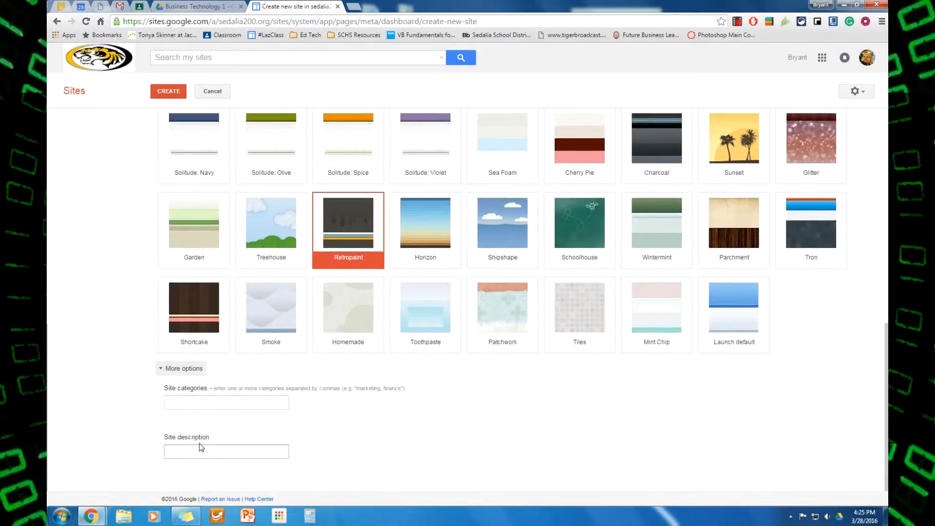
pyautogui.click(210, 401)
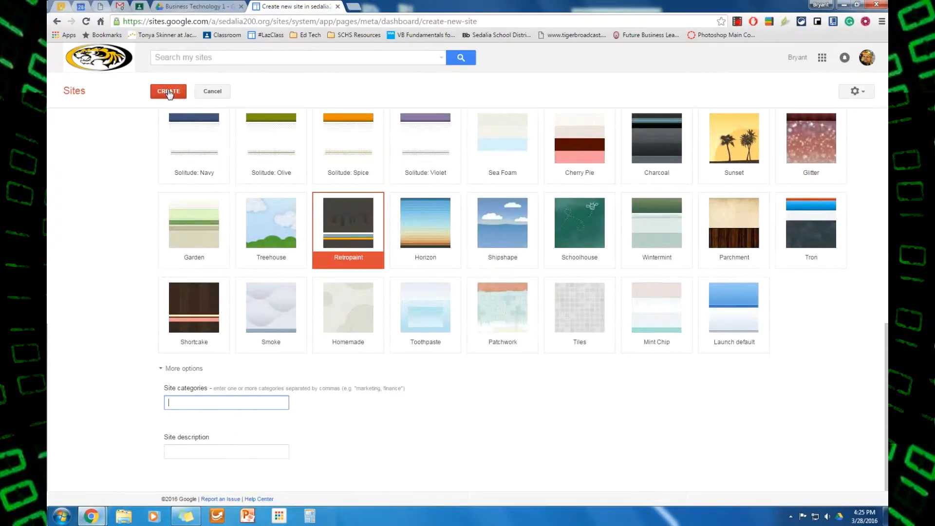
pyautogui.click(169, 92)
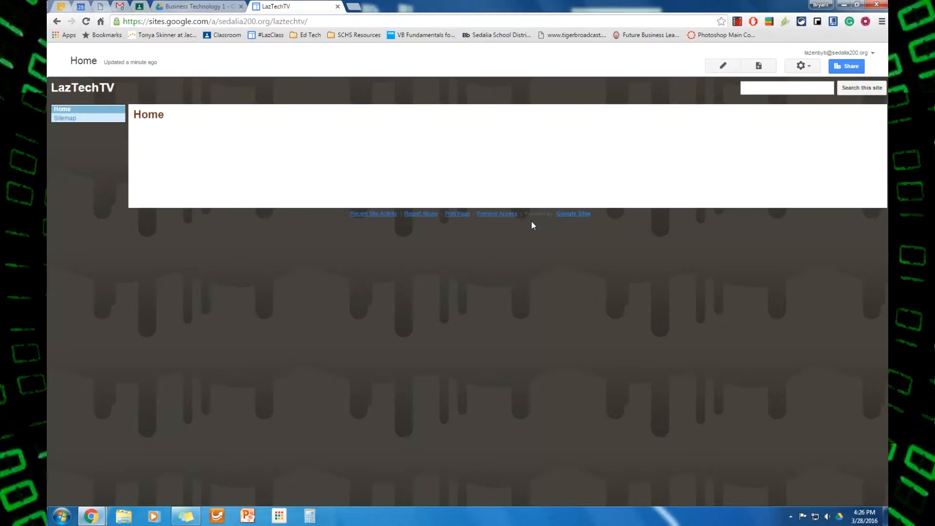
# Create a top-level page named About Laz using the Web Page template.
pyautogui.click(758, 66)
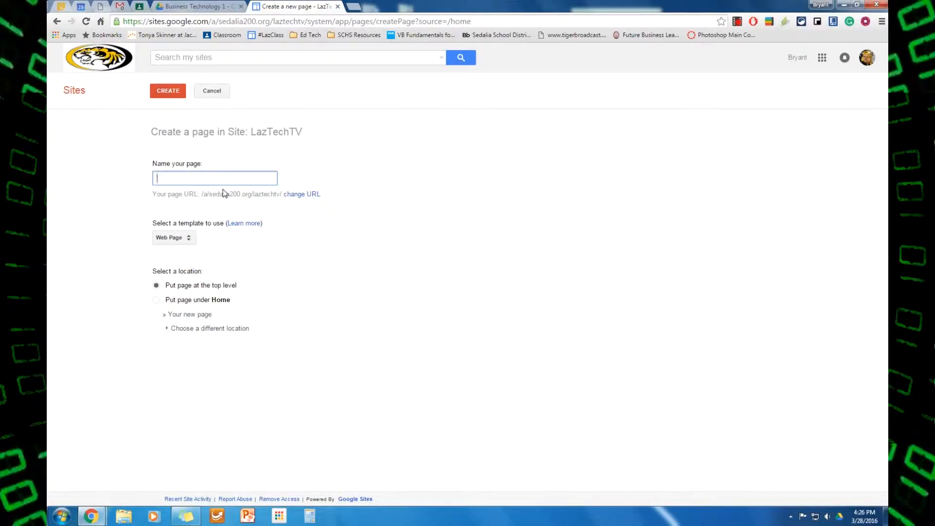
pyautogui.write('About Laz')
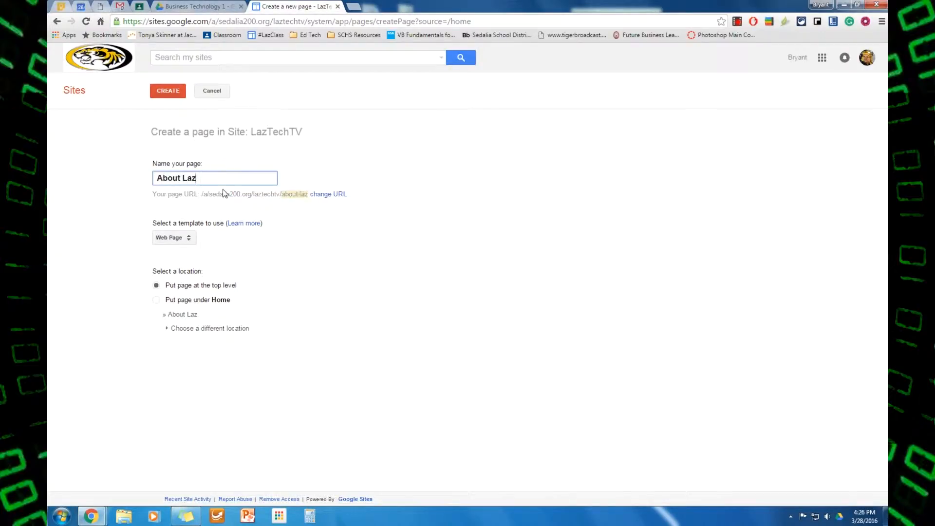
pyautogui.click(191, 240)
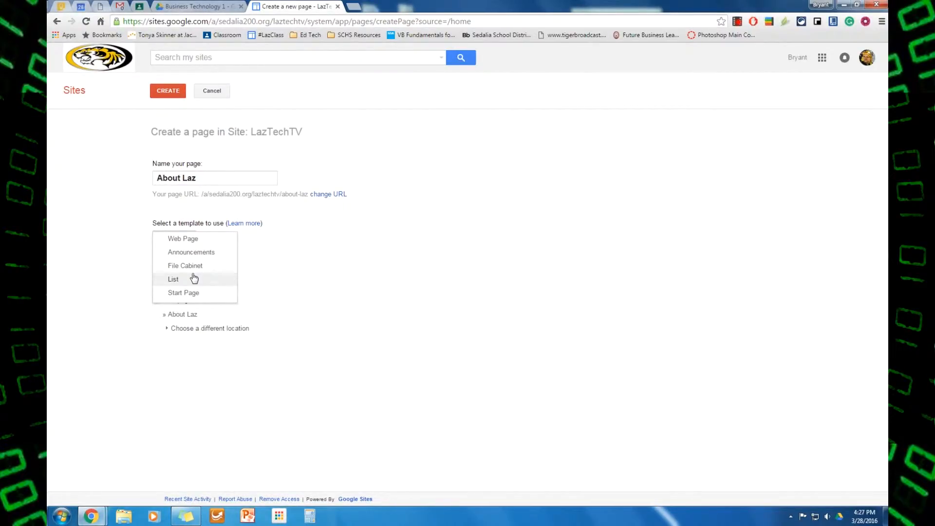
pyautogui.click(295, 225)
pyautogui.click(167, 91)
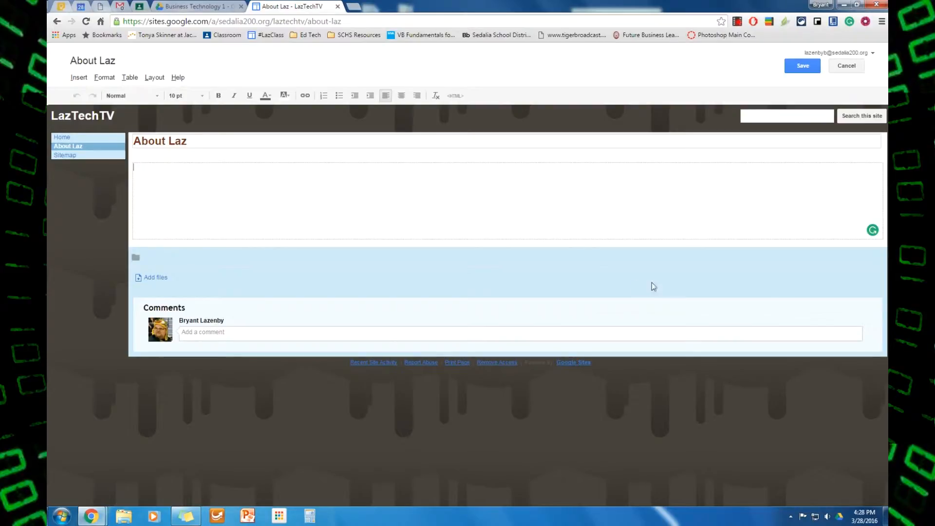
# Write "Here is some info about Laz!" in the body of the About Laz page and save the page.
pyautogui.click(520, 194)
pyautogui.write('Here is some infor about Laz!')
pyautogui.click(802, 69)
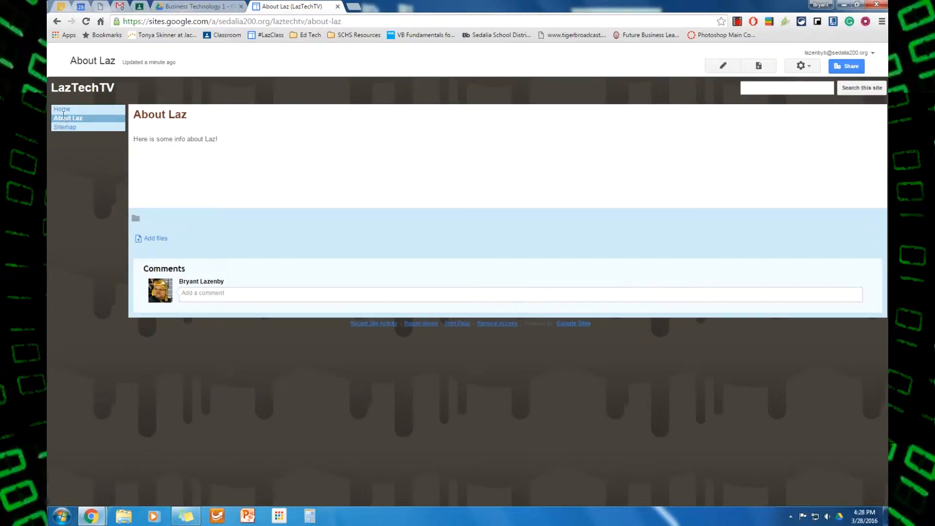
# Disallow comments and attachments in the settings of the About Laz page and save them.
pyautogui.click(807, 68)
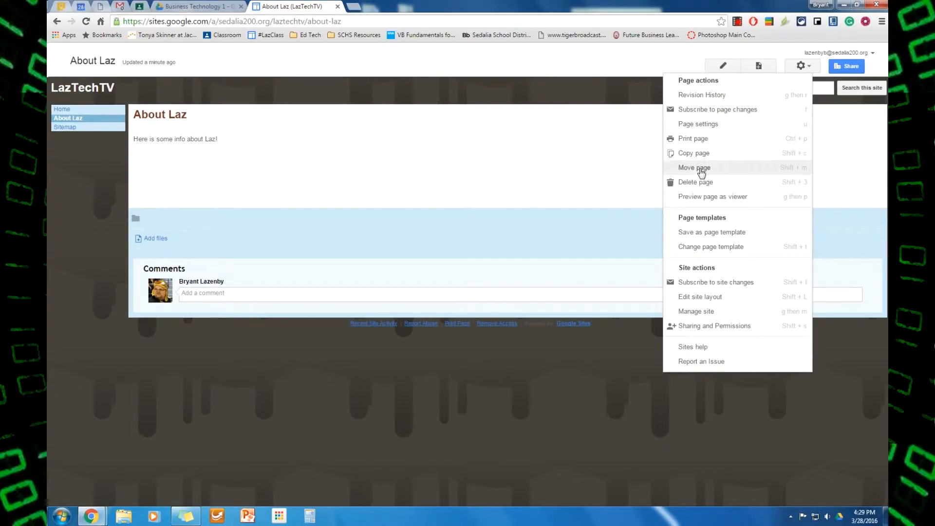
pyautogui.click(691, 125)
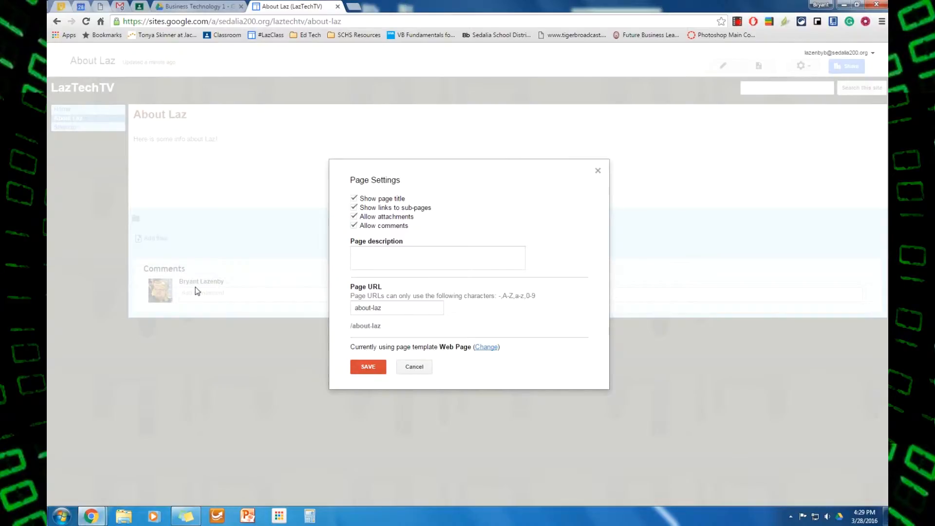
pyautogui.click(353, 226)
pyautogui.click(353, 216)
pyautogui.click(371, 368)
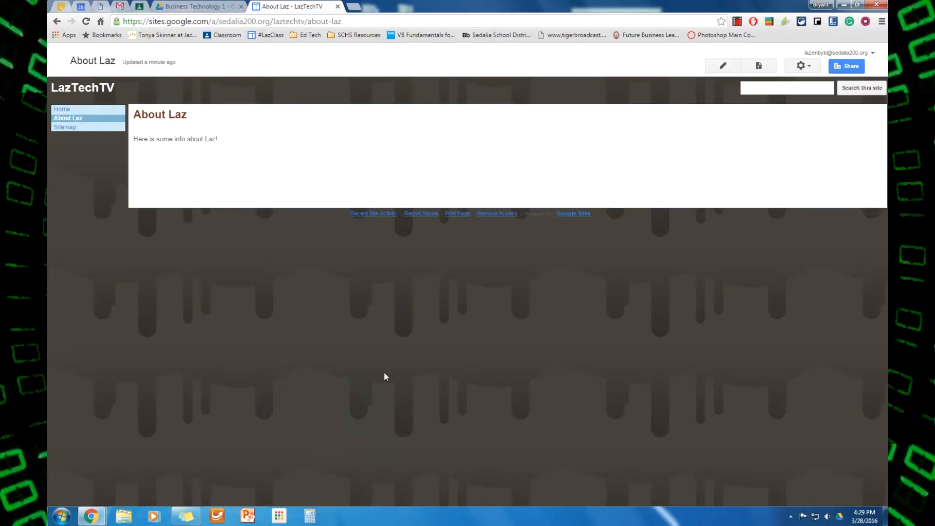
# Edit the About Laz page and format its body sentence as 18 pt Verdana.
pyautogui.click(727, 67)
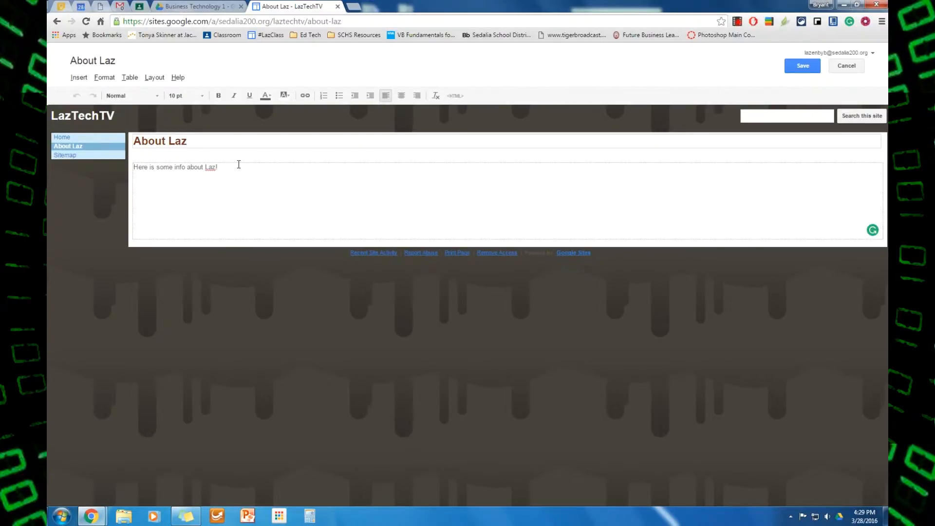
pyautogui.moveTo(239, 164); pyautogui.dragTo(112, 142)
pyautogui.click(185, 95)
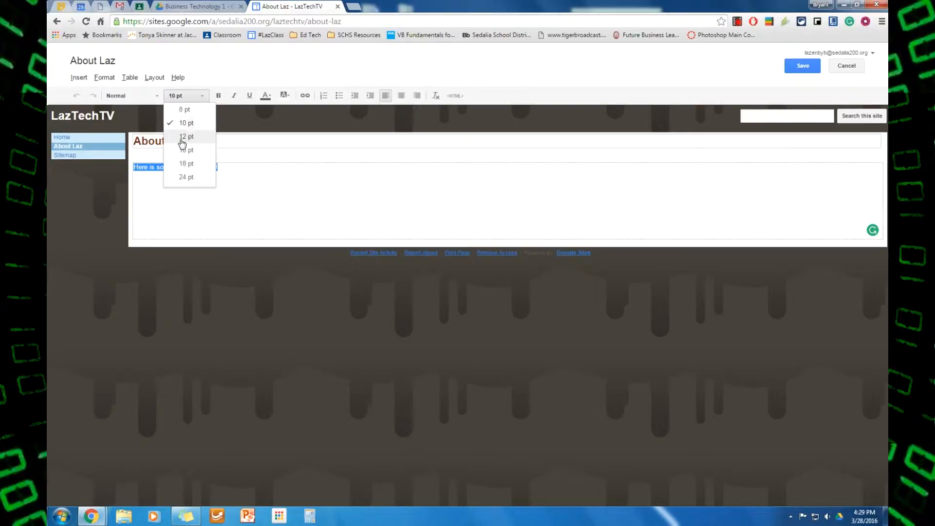
pyautogui.click(187, 162)
pyautogui.click(131, 96)
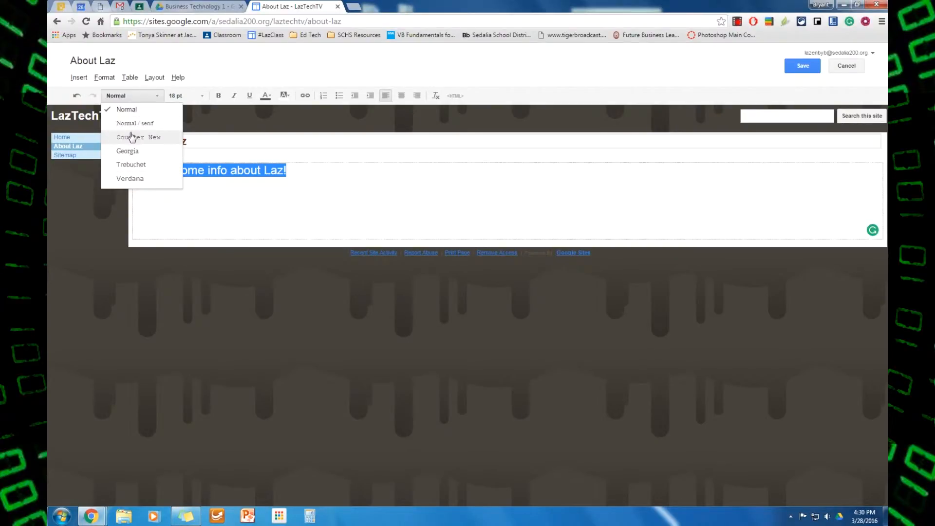
pyautogui.click(131, 180)
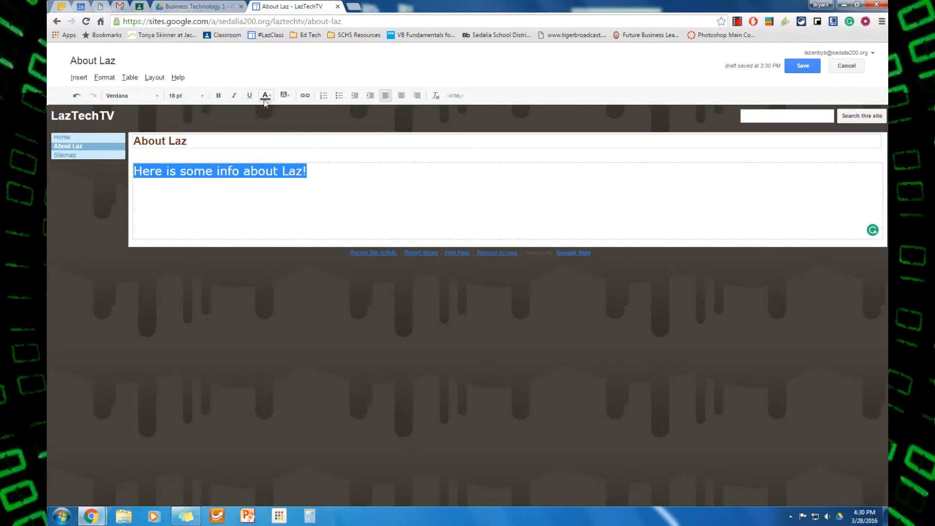
# Centre the body sentence and make it bold, without italics.
pyautogui.click(402, 96)
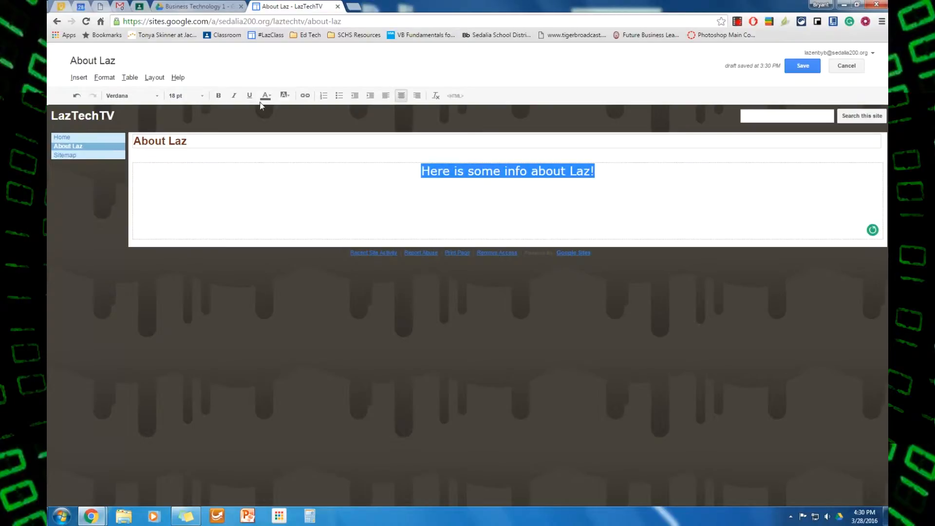
pyautogui.click(218, 95)
pyautogui.click(234, 95)
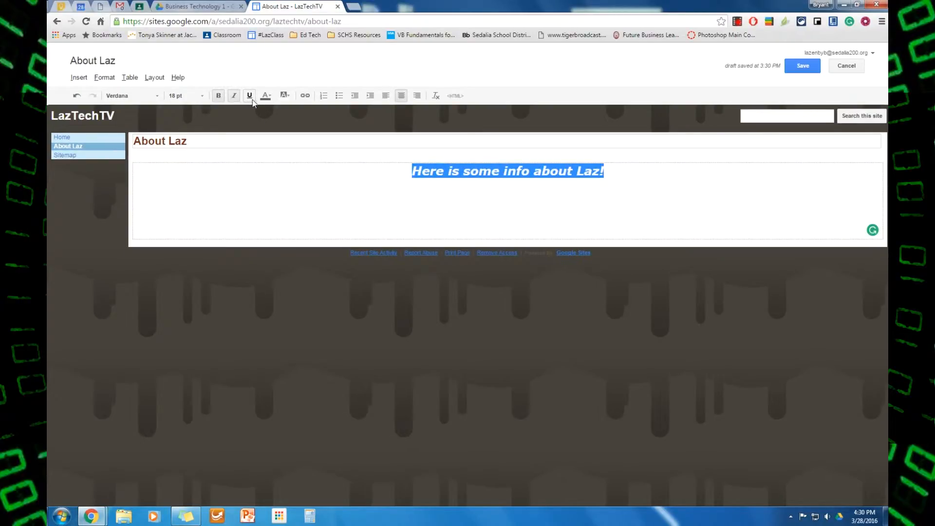
pyautogui.click(234, 96)
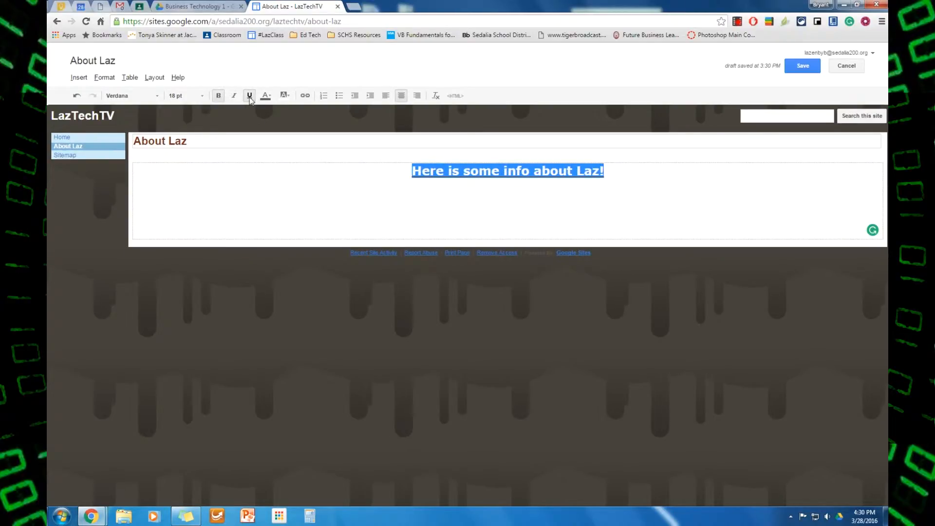
# Colour the body sentence yellow and give it a blue highlight.
pyautogui.click(265, 96)
pyautogui.click(283, 118)
pyautogui.click(408, 229)
pyautogui.moveTo(398, 181); pyautogui.dragTo(751, 208)
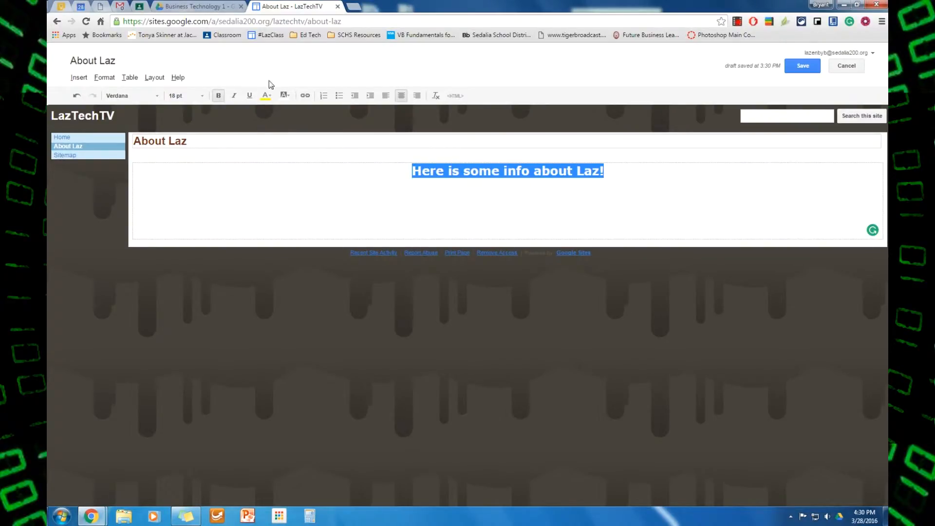
pyautogui.click(285, 95)
pyautogui.click(266, 95)
pyautogui.click(266, 95)
pyautogui.click(285, 95)
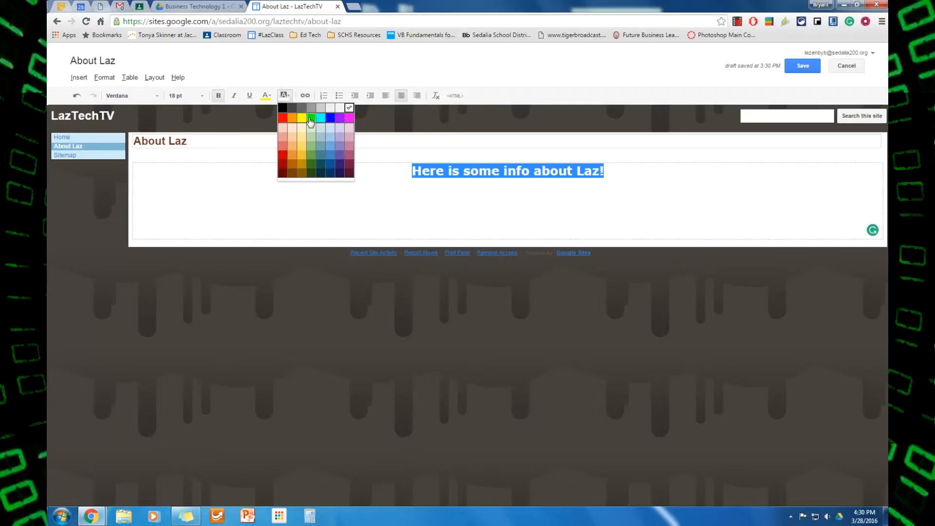
pyautogui.click(330, 117)
pyautogui.click(309, 164)
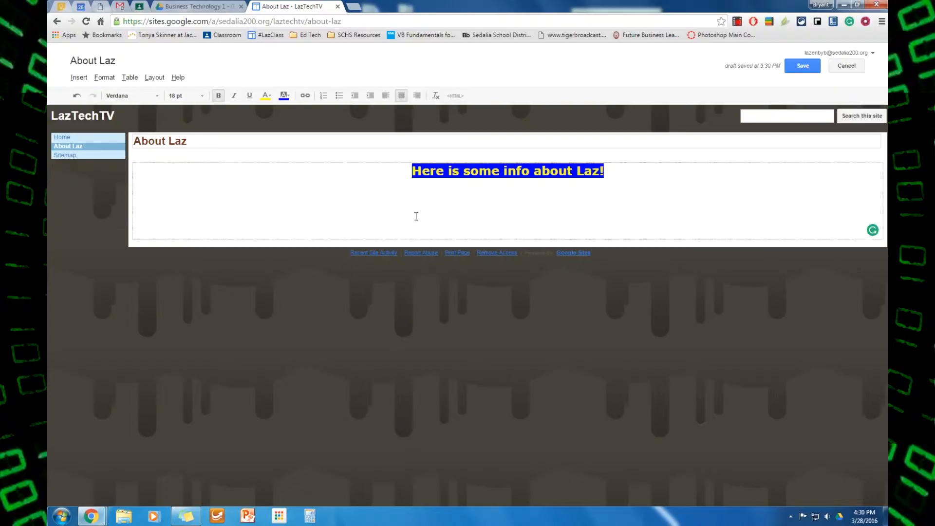
# Change the page layout to Two column (simple).
pyautogui.click(104, 79)
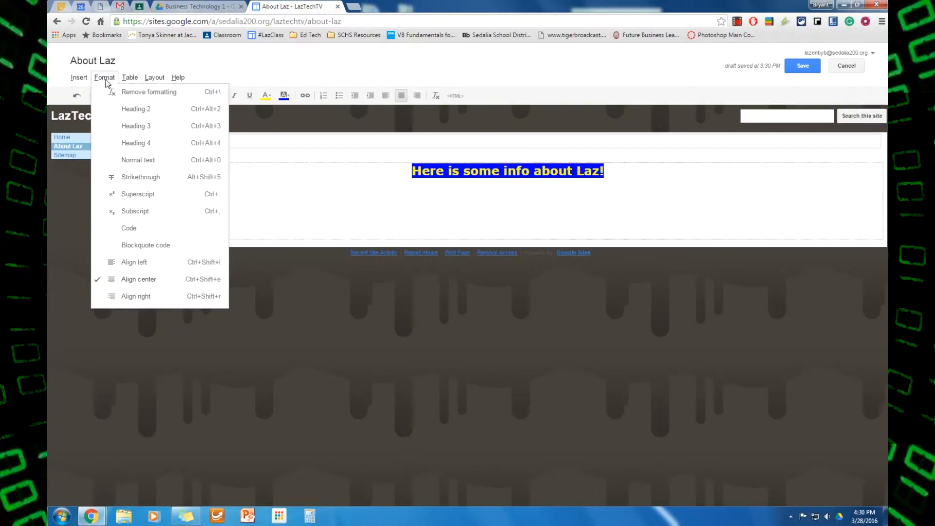
pyautogui.click(149, 79)
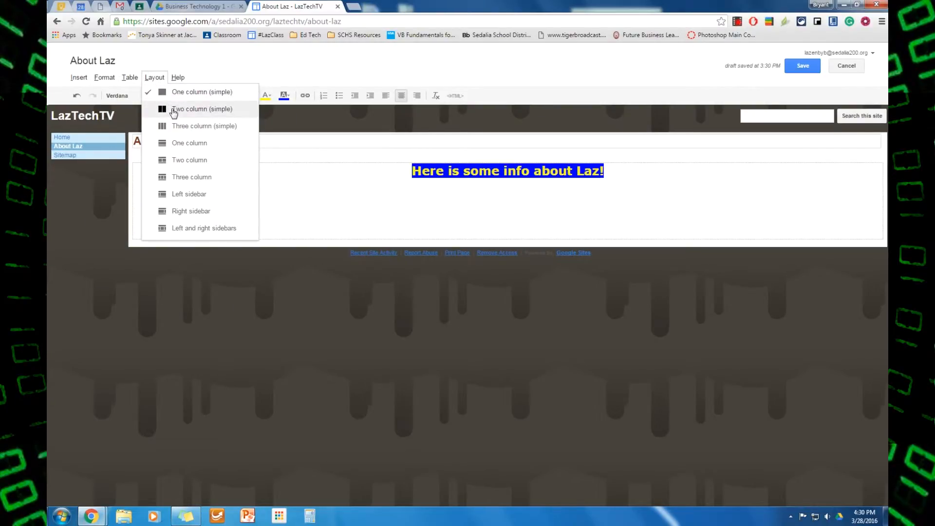
pyautogui.click(174, 110)
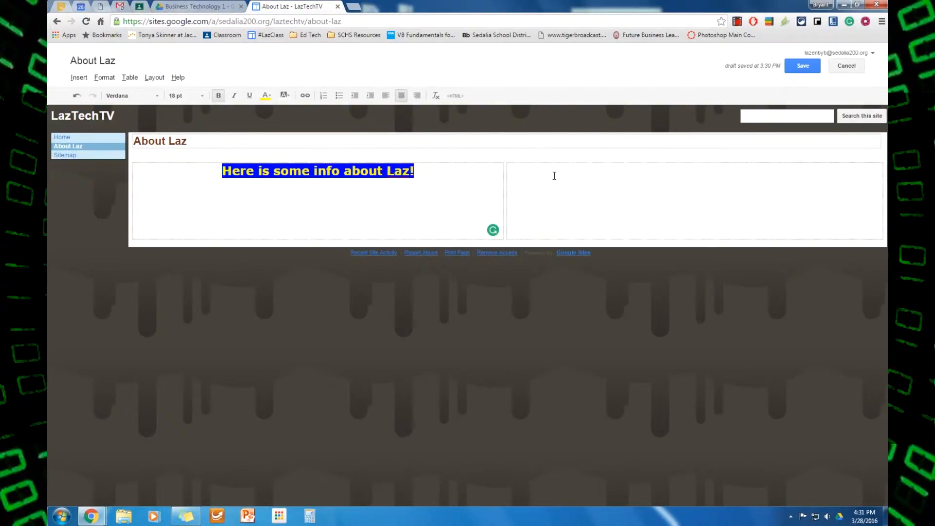
# Upload the centennial FBLA shirt picture from the FBLA Tshirt Ideas folder and insert it in the empty second column.
pyautogui.click(535, 172)
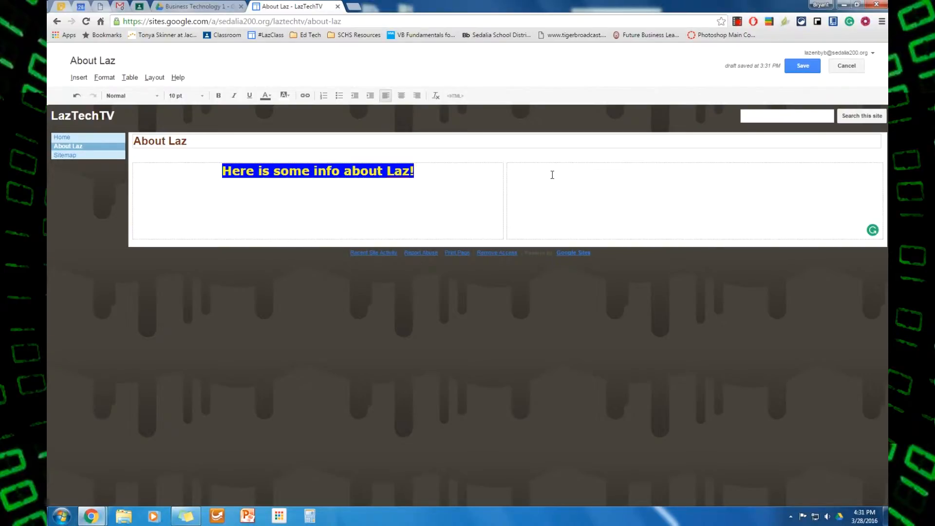
pyautogui.click(79, 77)
pyautogui.click(100, 107)
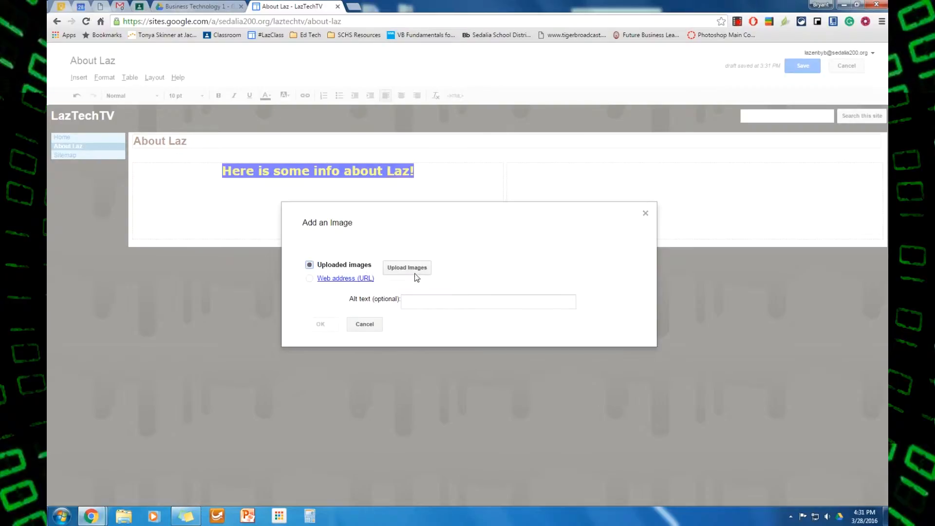
pyautogui.click(333, 280)
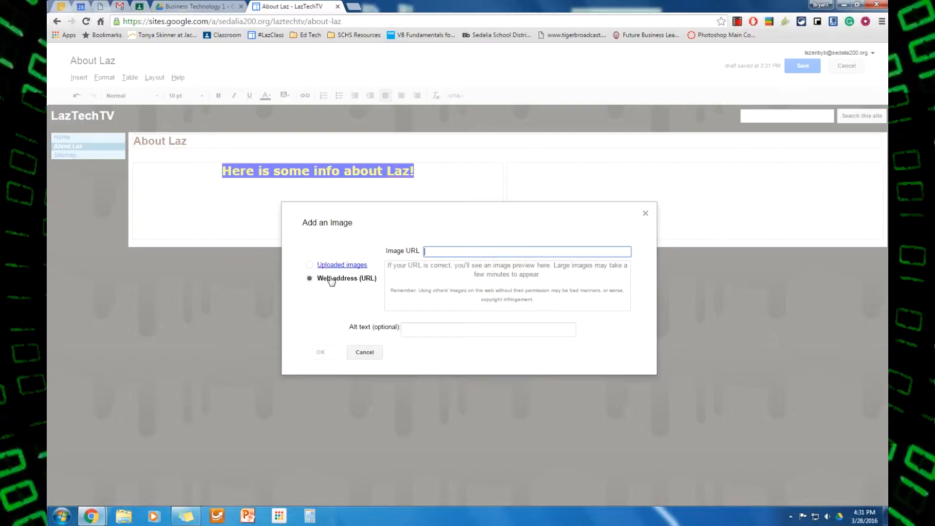
pyautogui.click(332, 266)
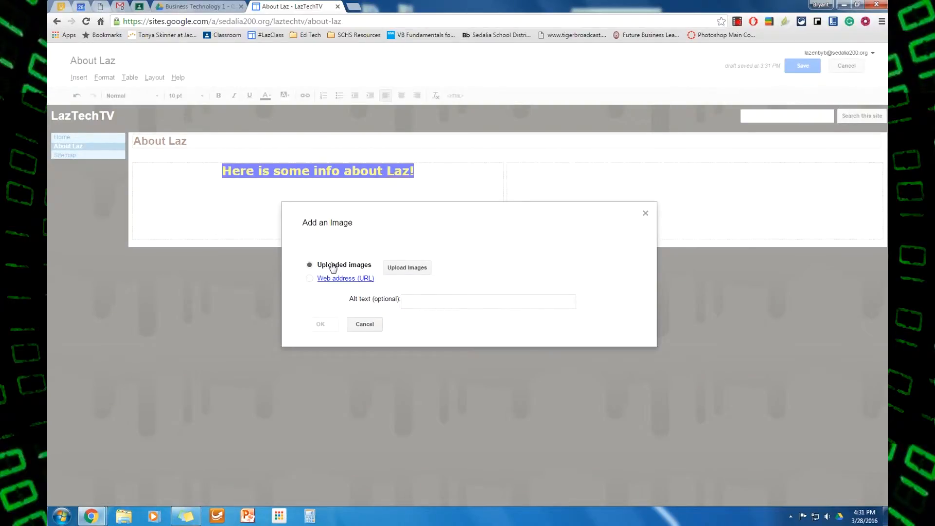
pyautogui.click(408, 267)
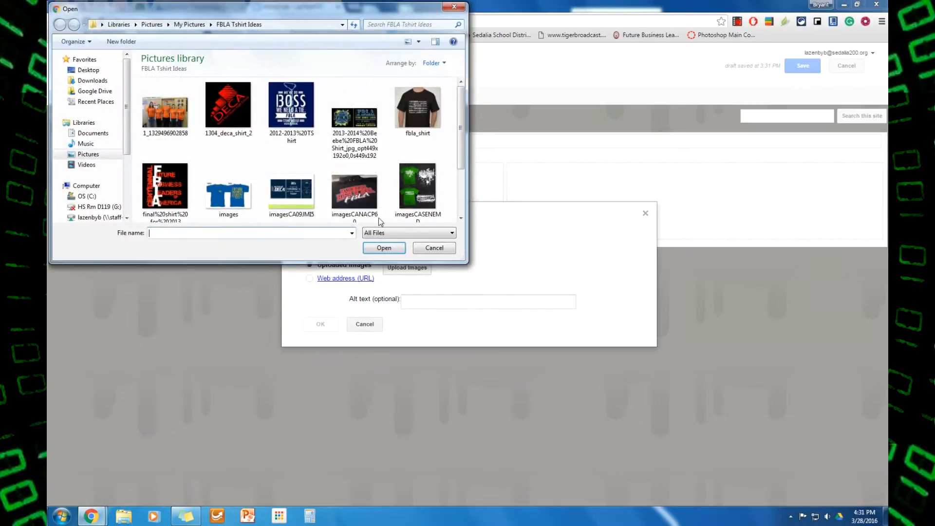
pyautogui.click(172, 191)
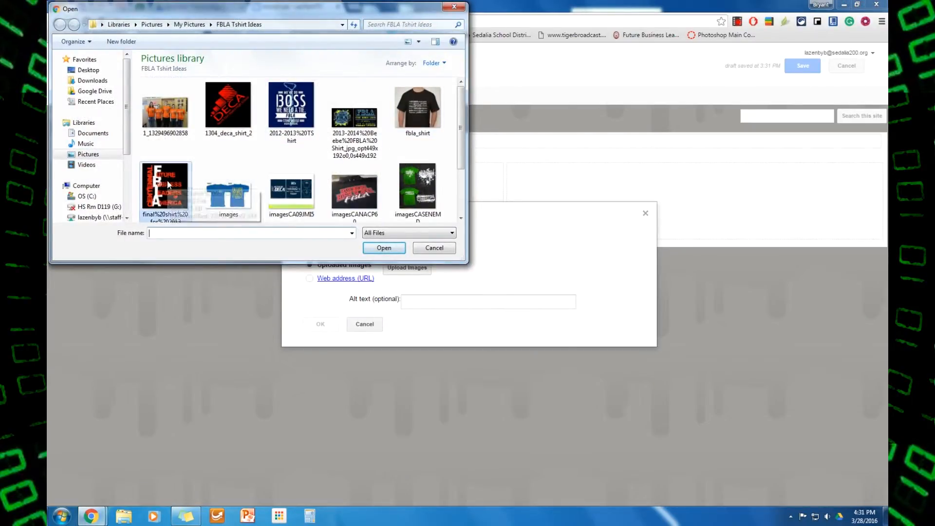
pyautogui.click(380, 251)
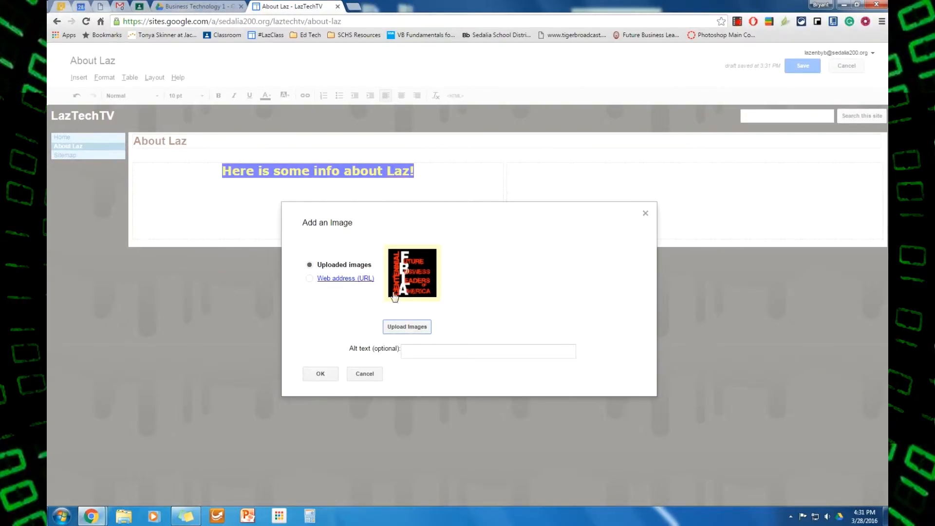
pyautogui.click(320, 374)
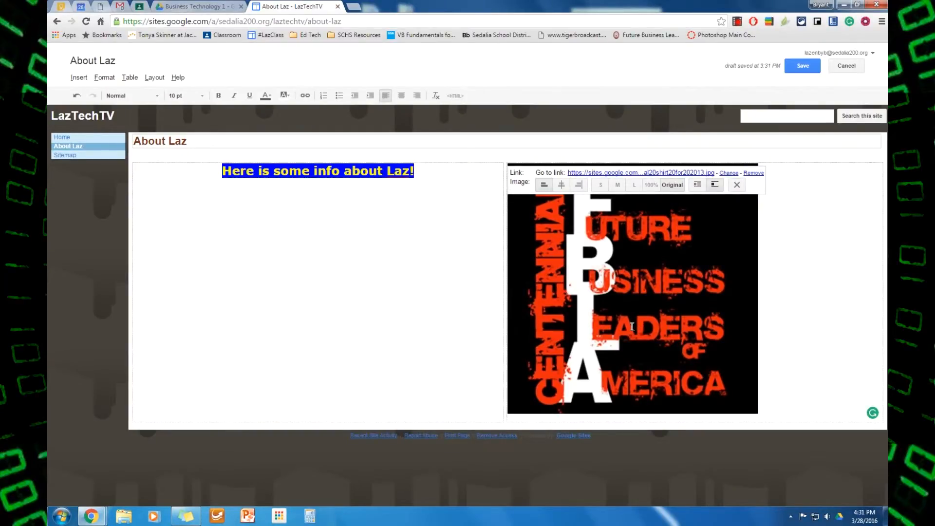
# Try the FBLA image centred, and right-aligned at medium size.
pyautogui.click(560, 187)
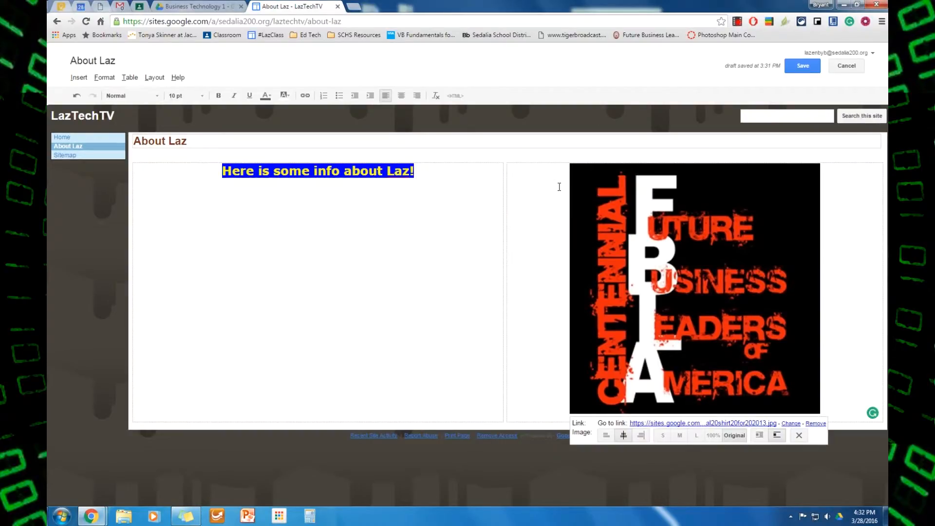
pyautogui.click(640, 435)
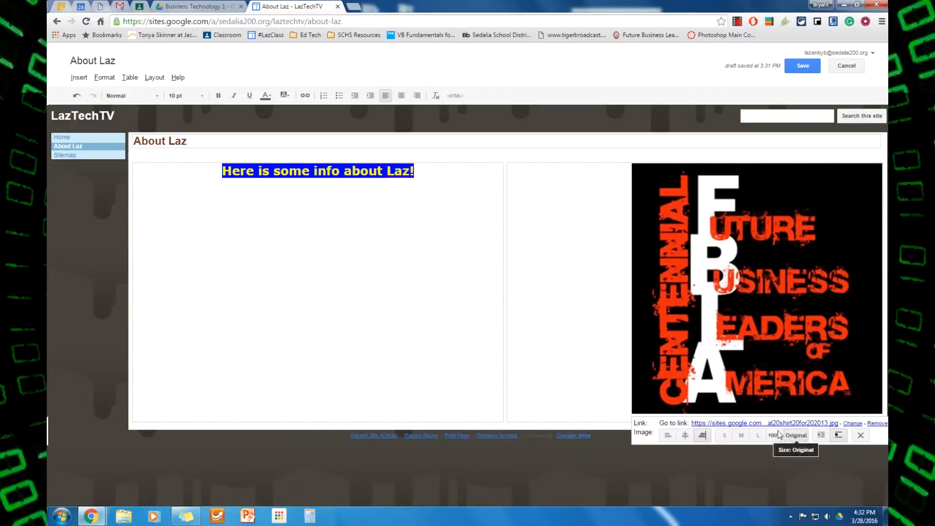
pyautogui.click(723, 435)
pyautogui.click(742, 285)
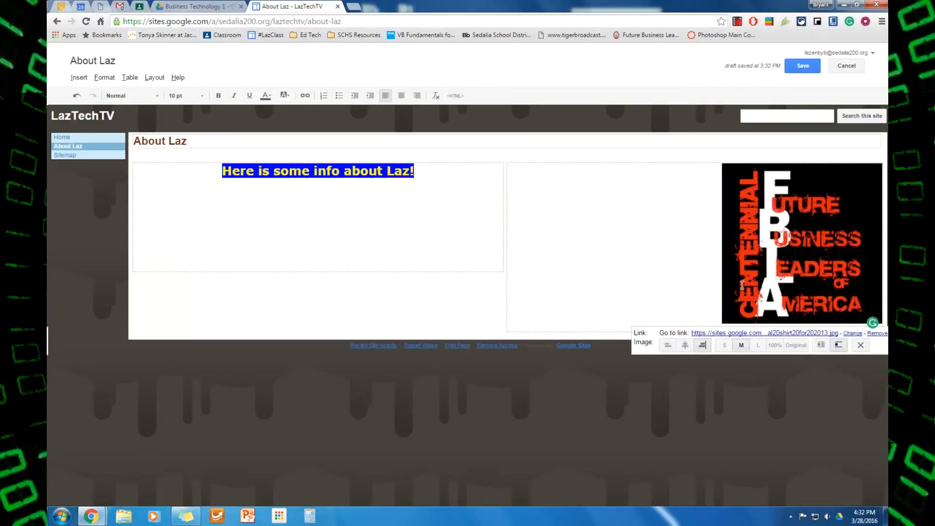
# Centre the FBLA image in its column and set it to its original size.
pyautogui.click(684, 347)
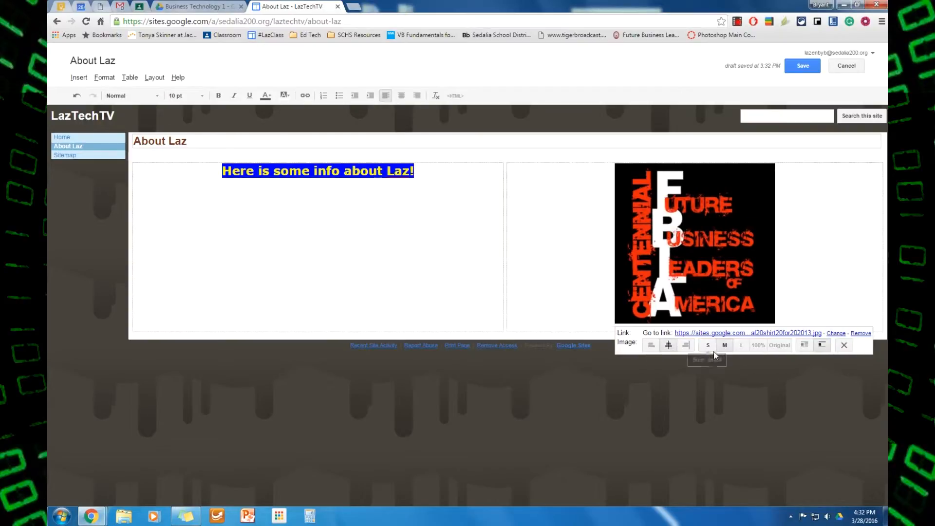
pyautogui.click(758, 345)
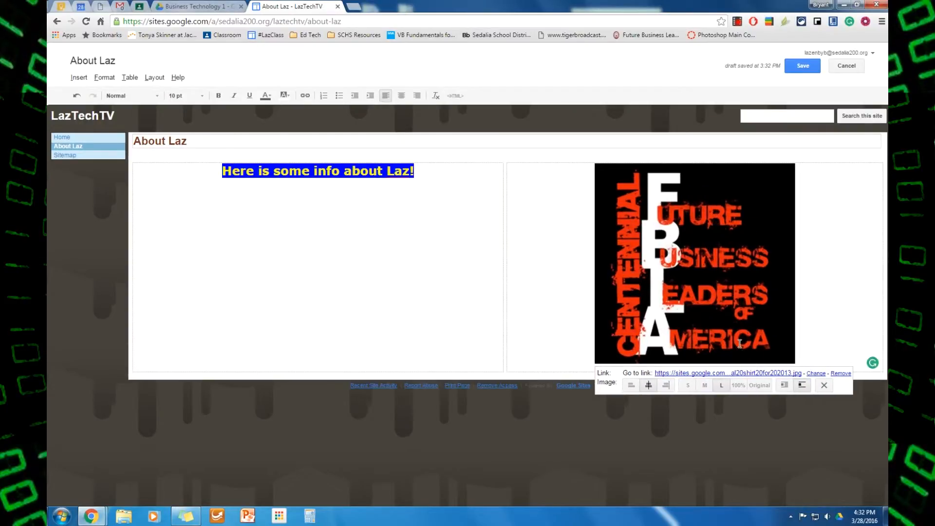
pyautogui.click(759, 385)
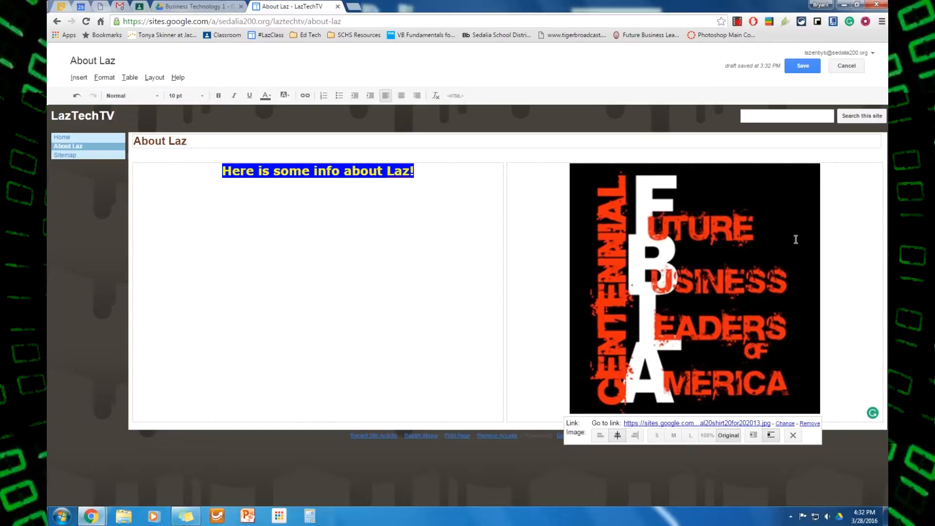
pyautogui.click(782, 423)
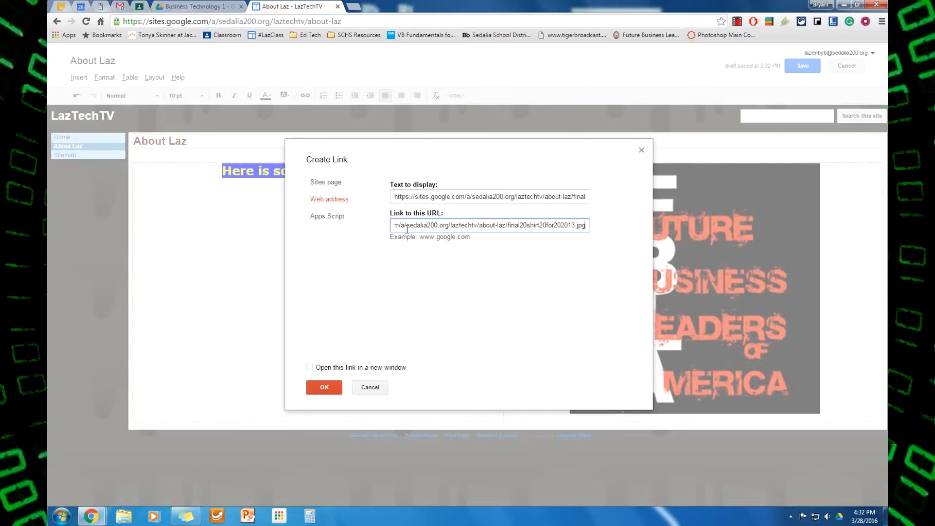
pyautogui.moveTo(397, 227); pyautogui.dragTo(609, 223)
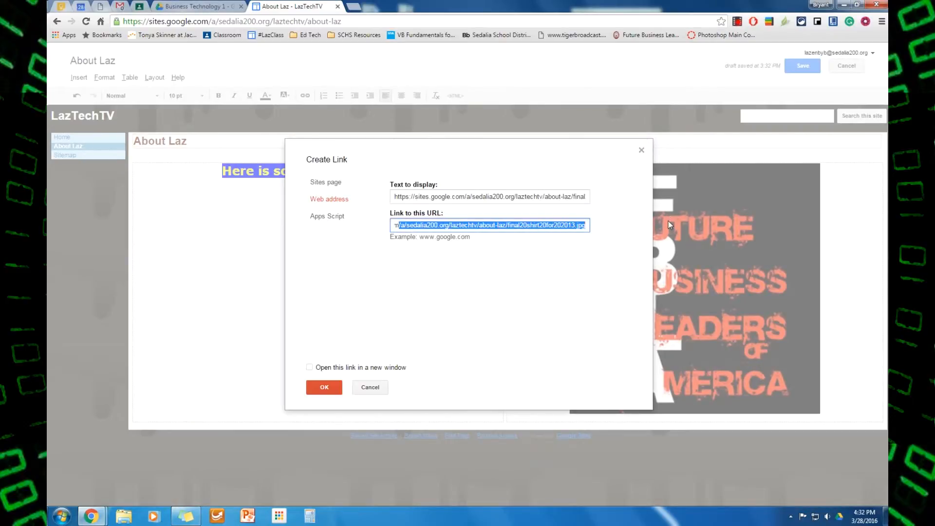
pyautogui.press('BackSpace')
pyautogui.press('BackSpace')
pyautogui.press('BackSpace')
pyautogui.press('BackSpace')
pyautogui.press('BackSpace')
pyautogui.press('BackSpace')
pyautogui.press('BackSpace')
pyautogui.press('BackSpace')
pyautogui.press('BackSpace')
pyautogui.press('BackSpace')
pyautogui.press('BackSpace')
pyautogui.press('BackSpace')
pyautogui.press('BackSpace')
pyautogui.press('BackSpace')
pyautogui.press('BackSpace')
pyautogui.press('BackSpace')
pyautogui.press('BackSpace')
pyautogui.press('BackSpace')
pyautogui.press('BackSpace')
pyautogui.press('BackSpace')
pyautogui.press('BackSpace')
pyautogui.press('BackSpace')
pyautogui.press('BackSpace')
pyautogui.press('BackSpace')
pyautogui.press('BackSpace')
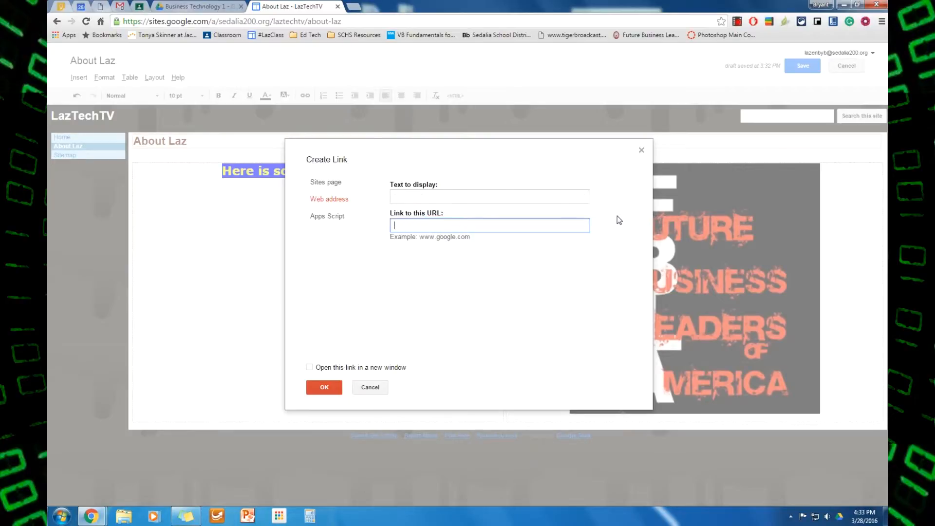
pyautogui.write('www.fbla.org')
pyautogui.click(310, 368)
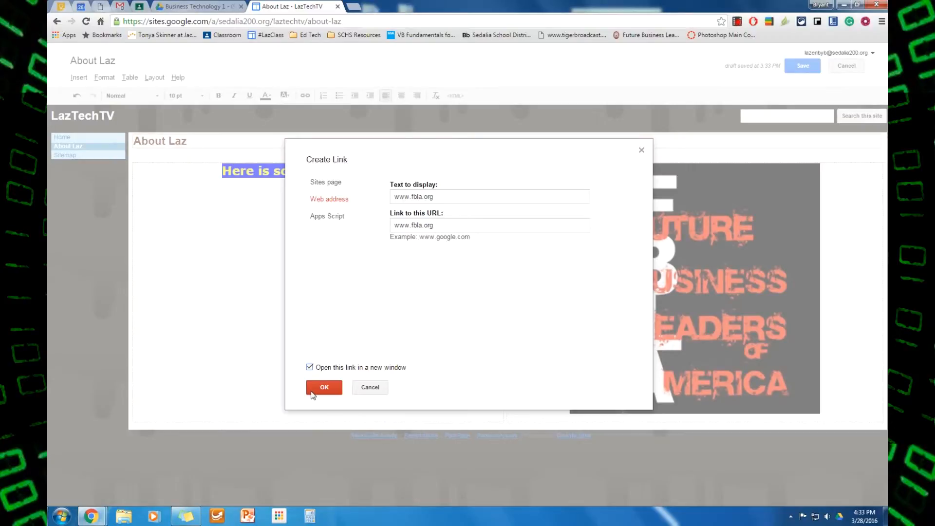
pyautogui.click(321, 388)
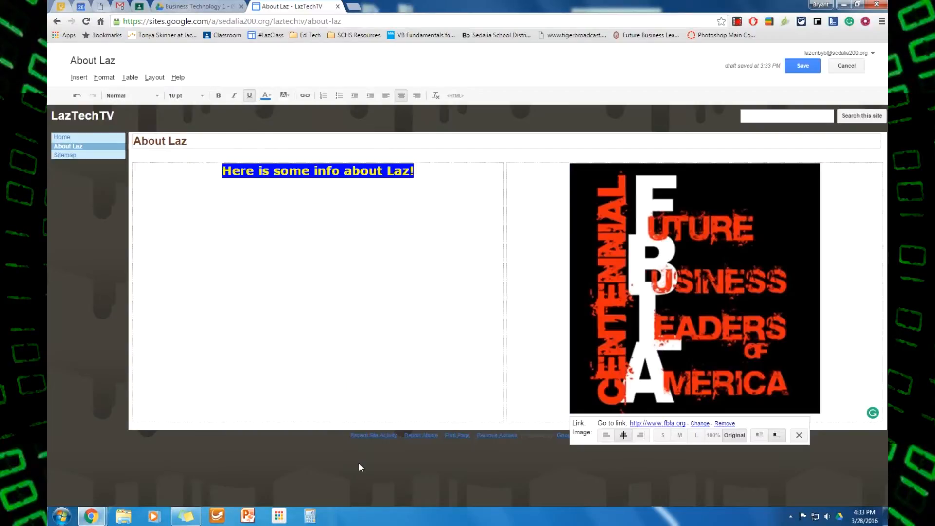
# Save the About Laz page and test the image's link, closing the linked site again.
pyautogui.click(799, 66)
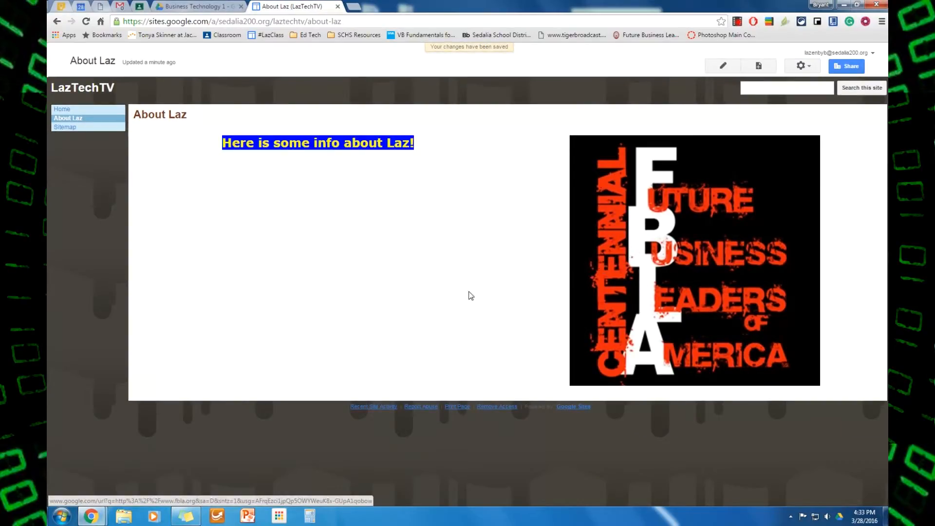
pyautogui.click(619, 274)
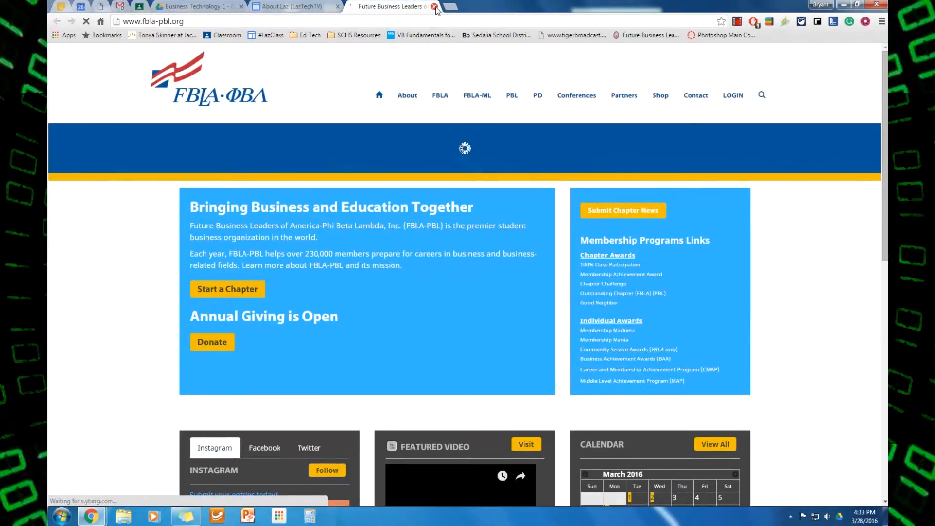
pyautogui.click(435, 7)
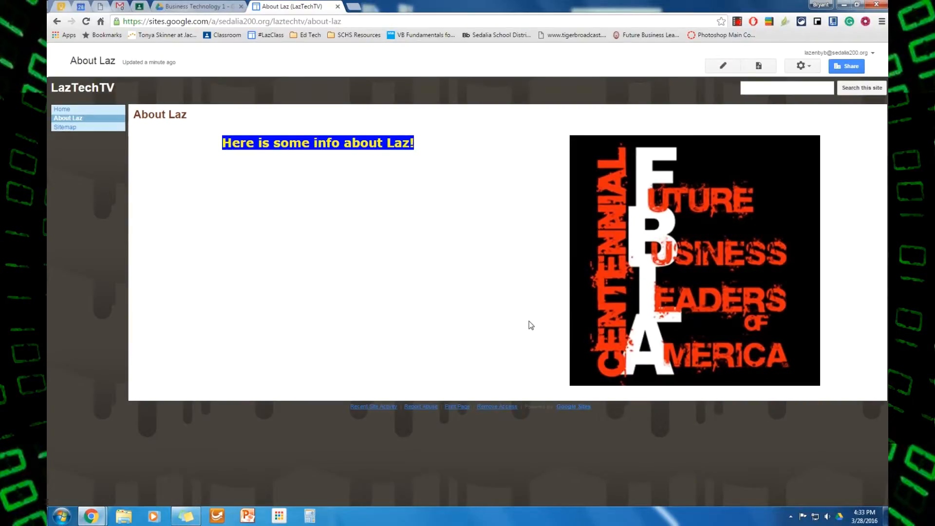
# Reopen the About Laz page for editing, and add a blank line below the body sentence with bold turned off.
pyautogui.click(725, 67)
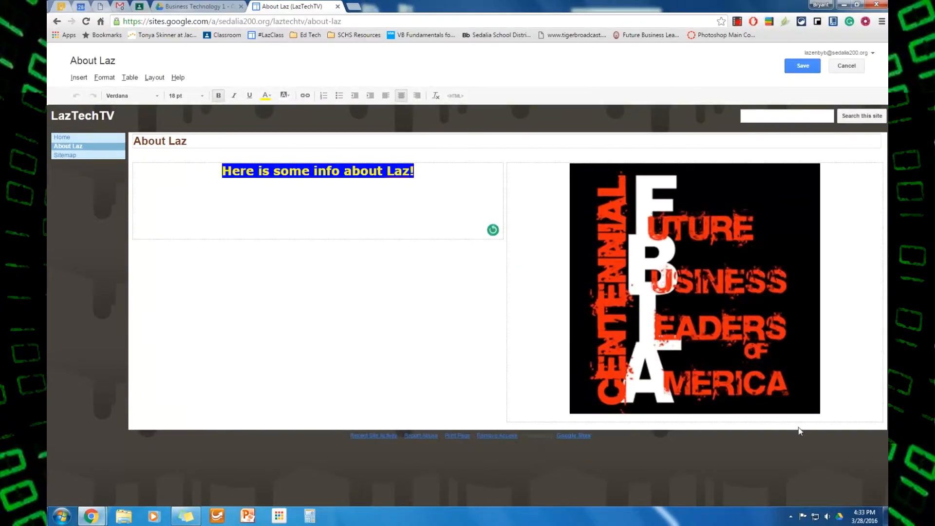
pyautogui.click(427, 180)
pyautogui.write('3')
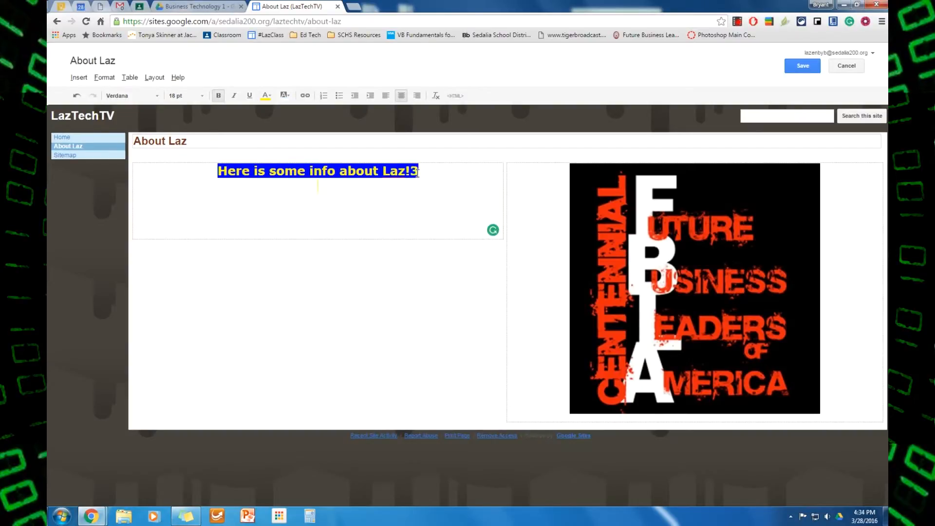
pyautogui.press('F12')
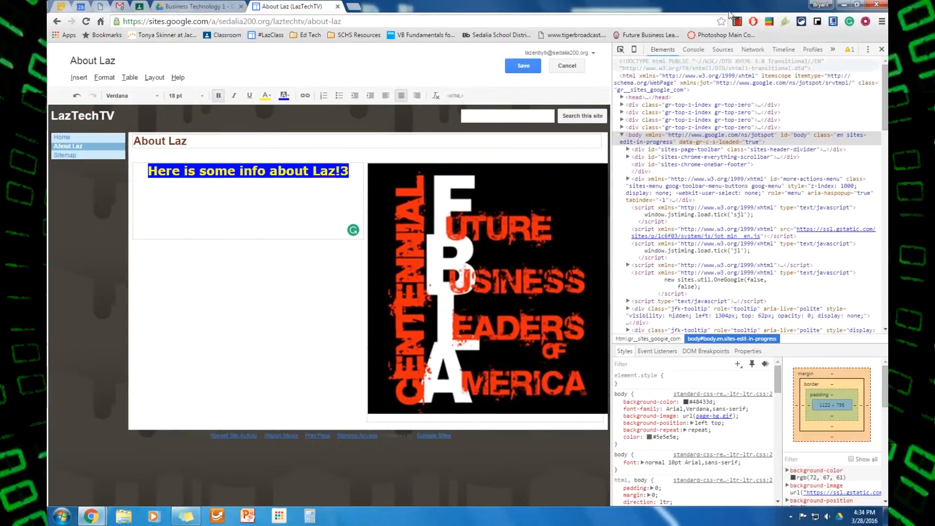
pyautogui.click(882, 50)
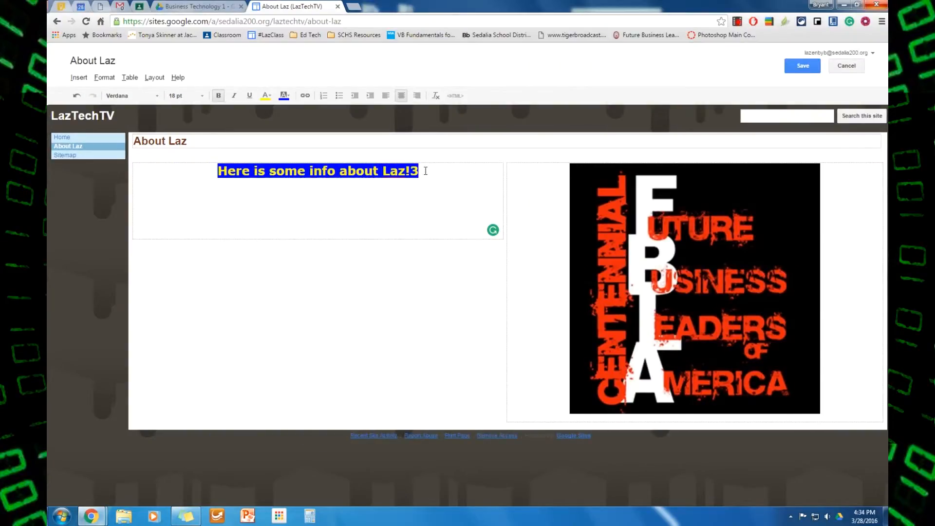
pyautogui.press('BackSpace')
pyautogui.press('Return')
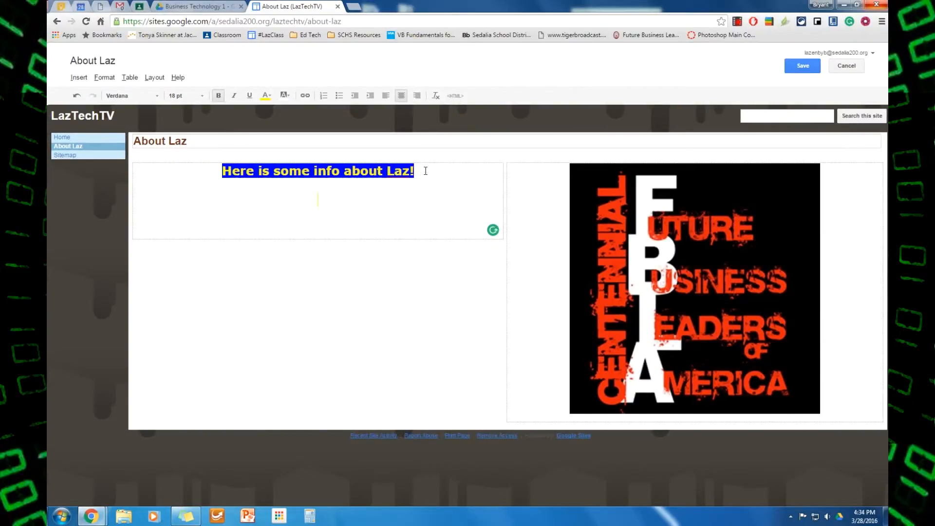
pyautogui.write('f')
pyautogui.press('BackSpace')
pyautogui.click(218, 97)
# Browse the Google Drive videos available for insertion and leave the picker without choosing one.
pyautogui.click(79, 78)
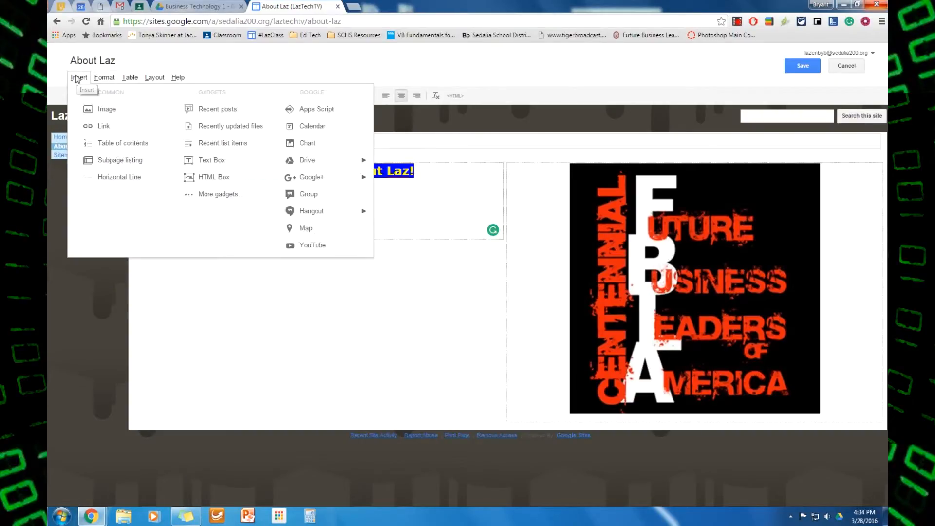
pyautogui.moveTo(298, 167)
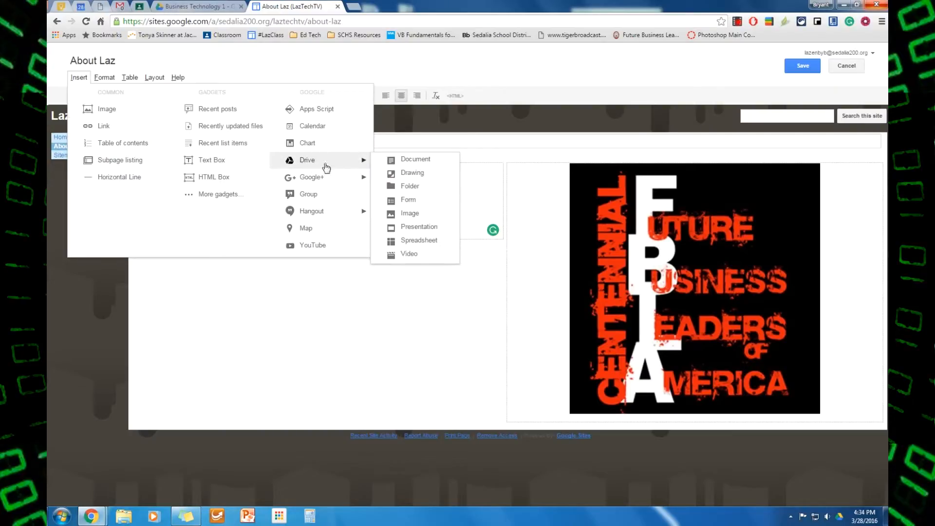
pyautogui.click(409, 255)
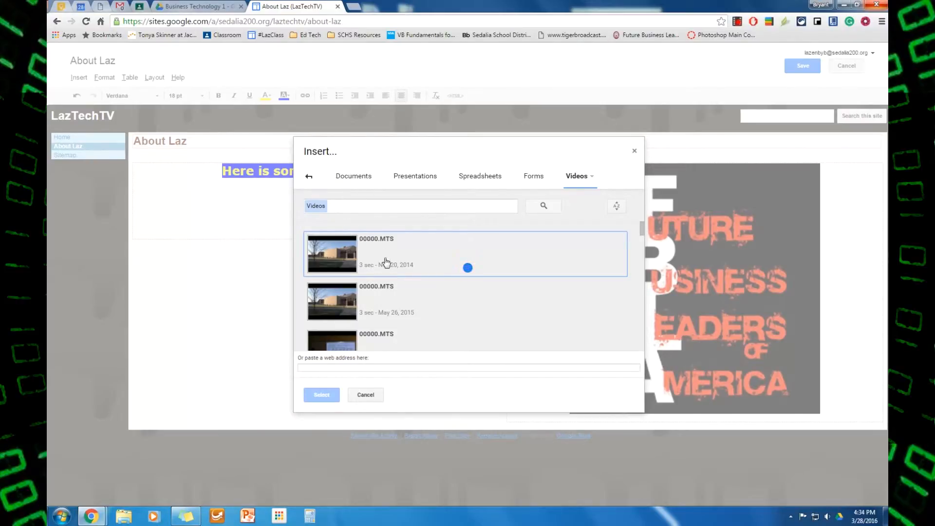
pyautogui.scroll(-5, 383, 266)
pyautogui.scroll(-1, 384, 272)
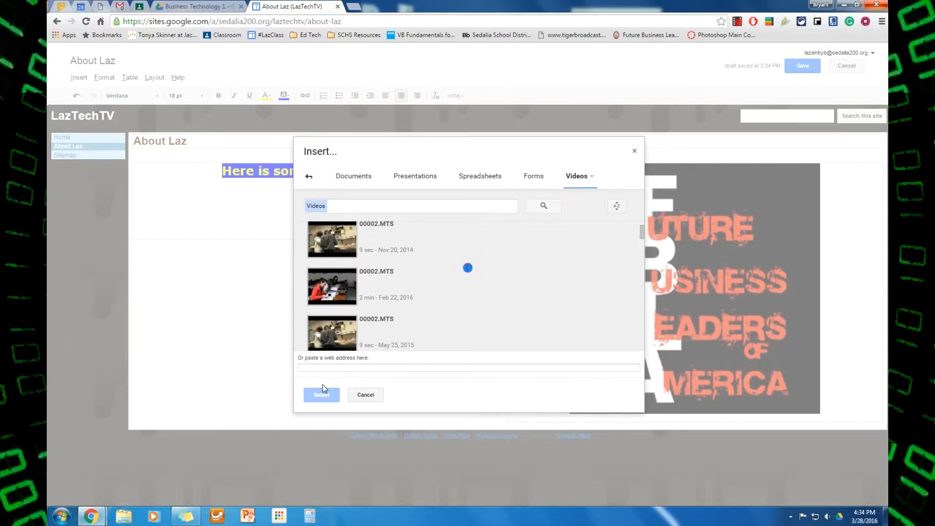
pyautogui.scroll(-3, 350, 301)
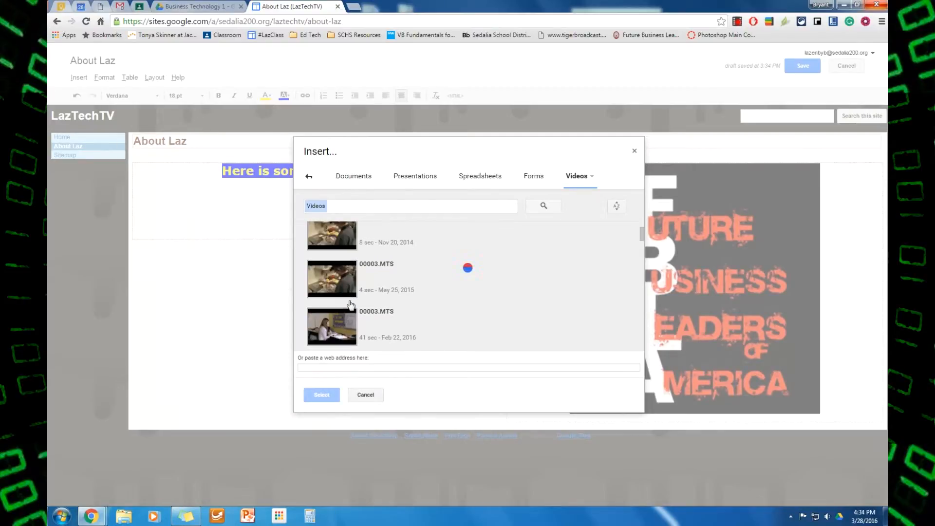
pyautogui.scroll(-3, 350, 305)
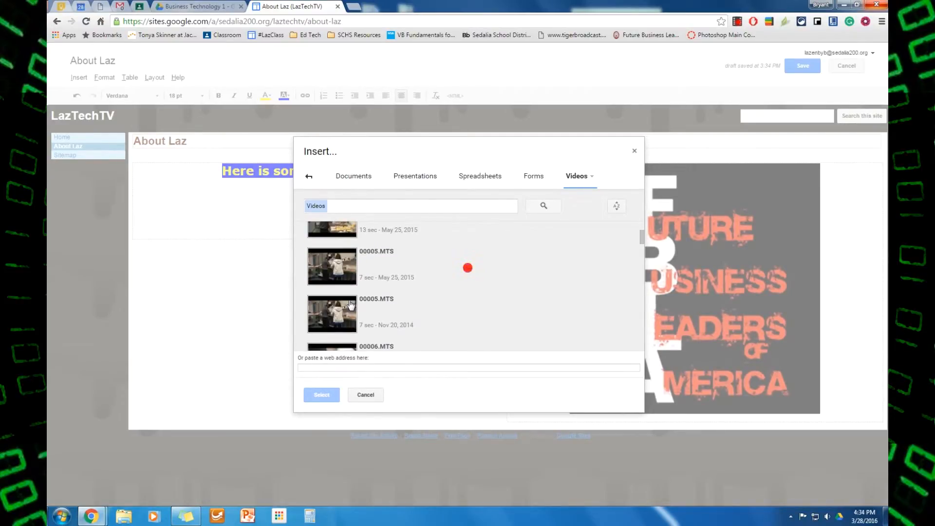
pyautogui.click(335, 369)
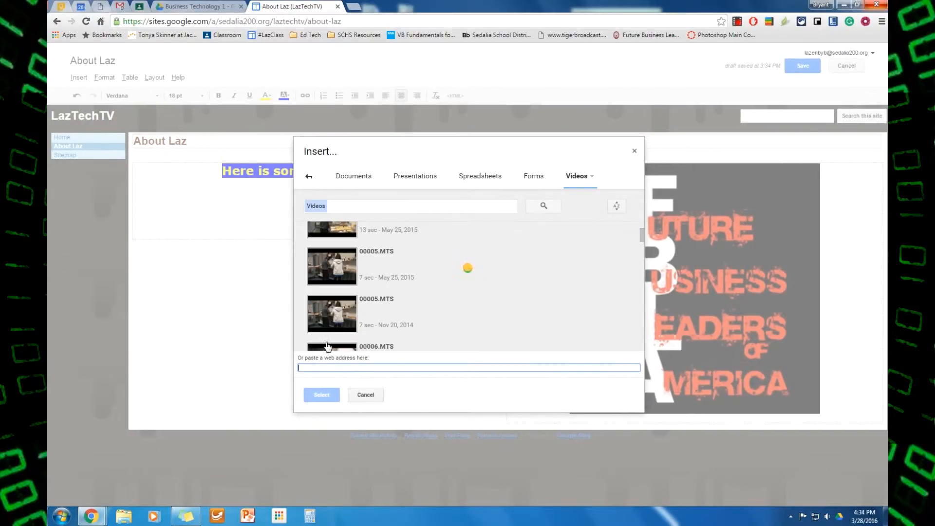
pyautogui.click(365, 394)
# Examine the options for inserting a YouTube video on the About Laz page and leave without adding one.
pyautogui.click(78, 78)
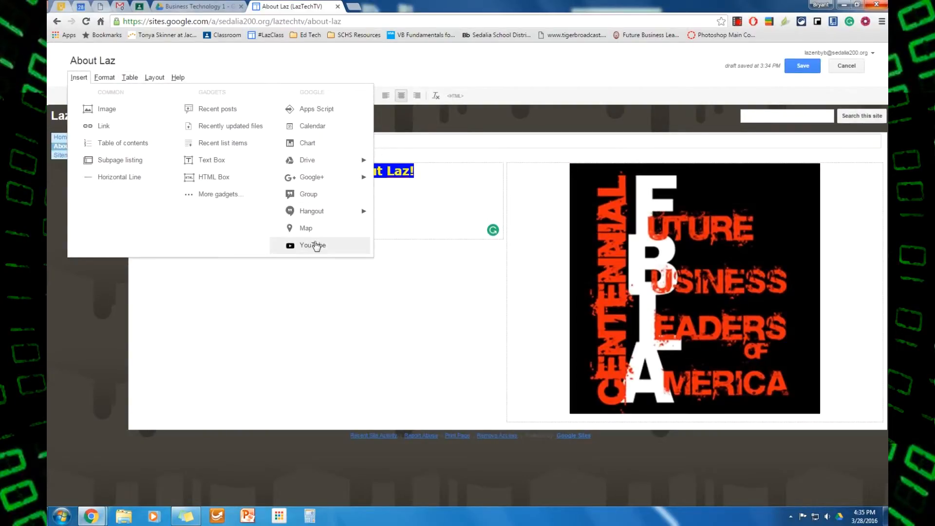
pyautogui.click(316, 246)
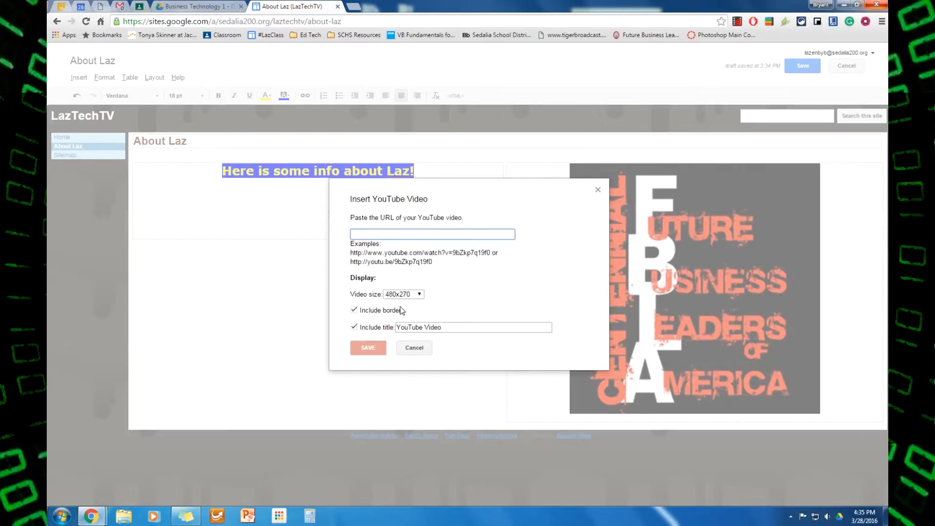
pyautogui.click(414, 348)
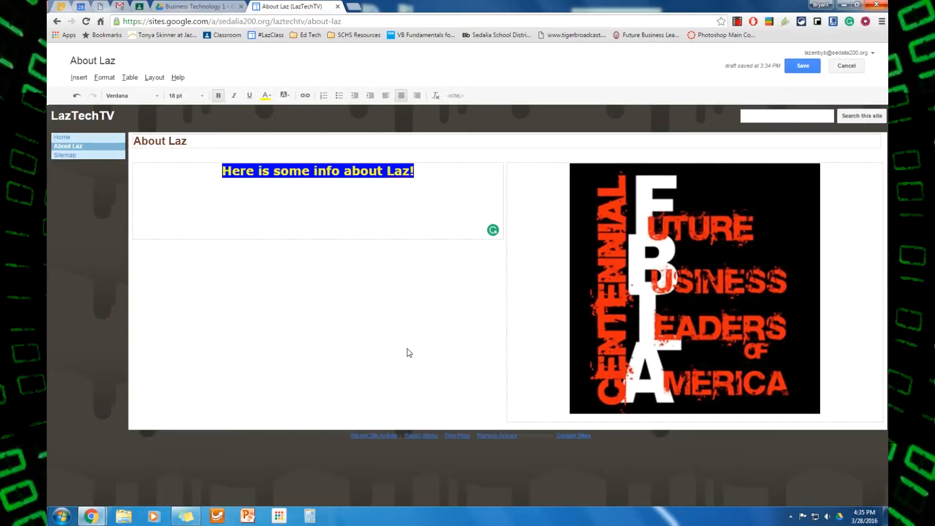
# Save the About Laz page and create a top-level web page named Calendar.
pyautogui.click(801, 66)
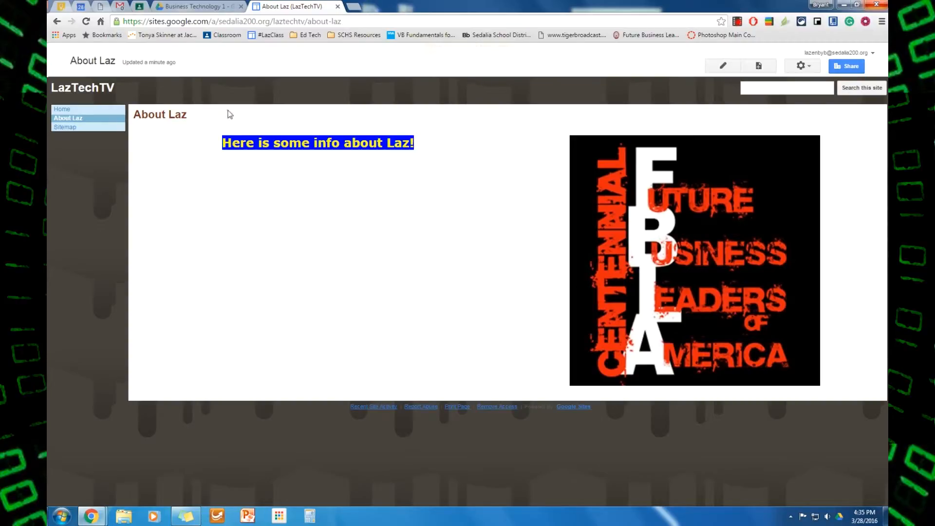
pyautogui.click(759, 65)
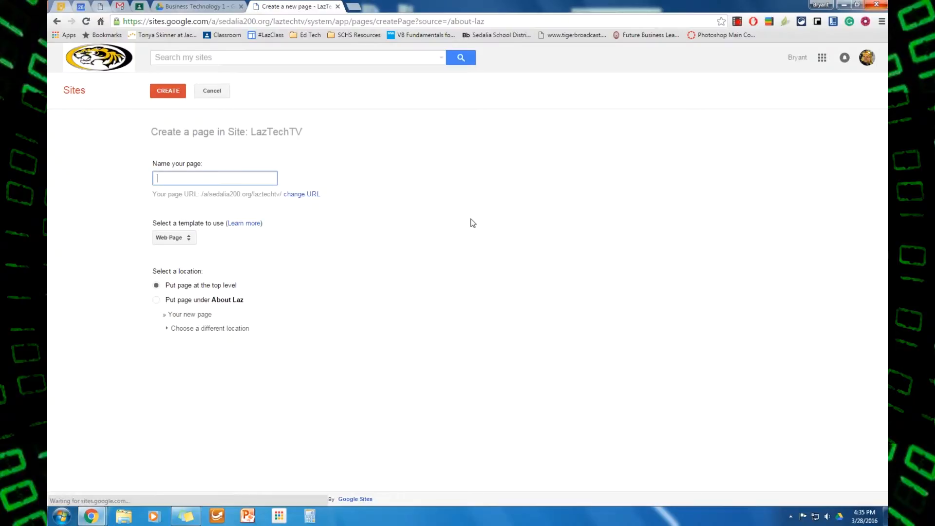
pyautogui.write('Calendar')
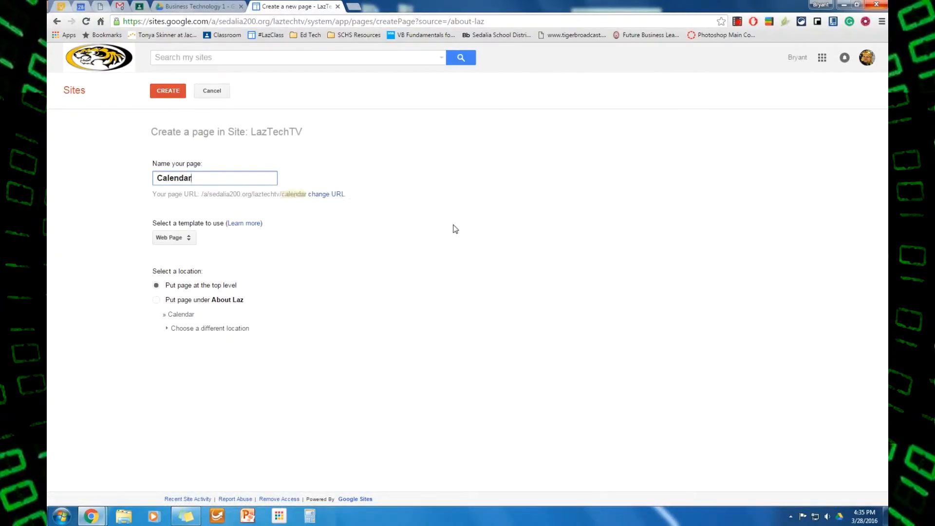
pyautogui.click(167, 91)
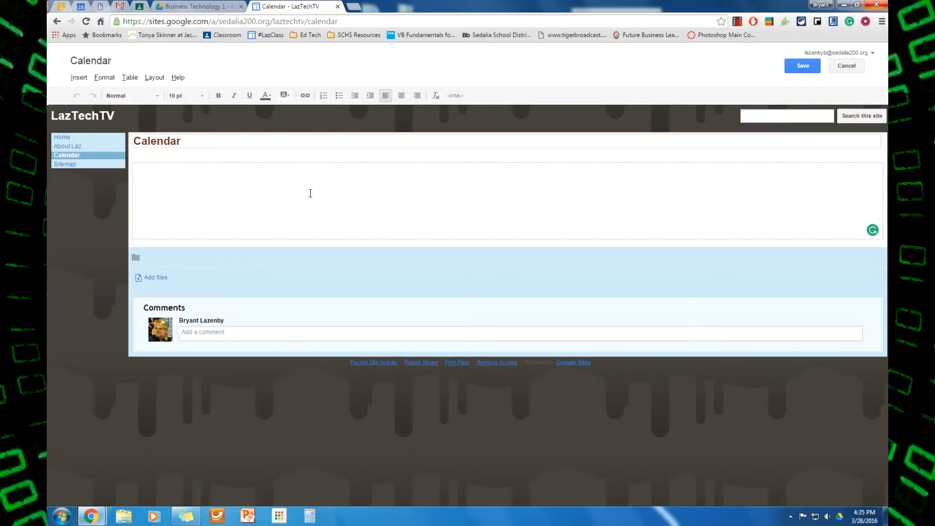
# Choose the account owner's own Google calendar from the available calendars for insertion on the Calendar page.
pyautogui.click(80, 79)
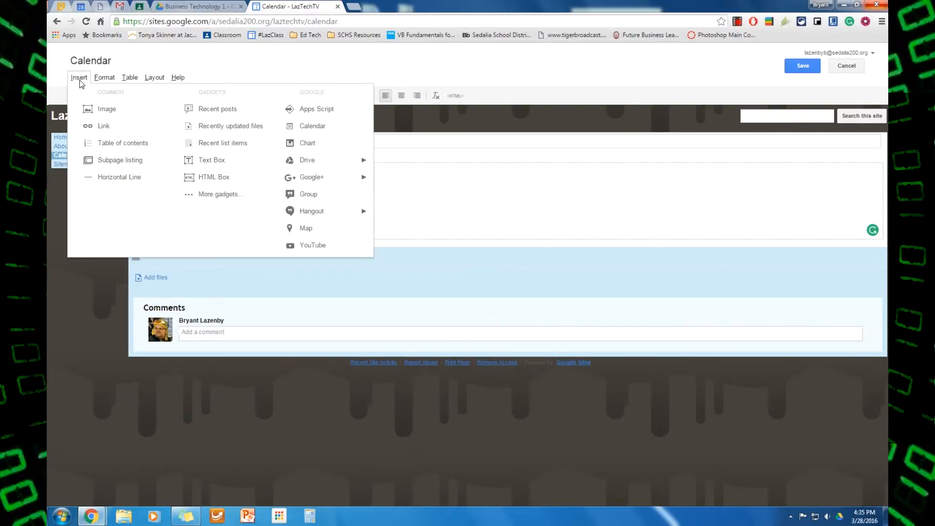
pyautogui.click(311, 126)
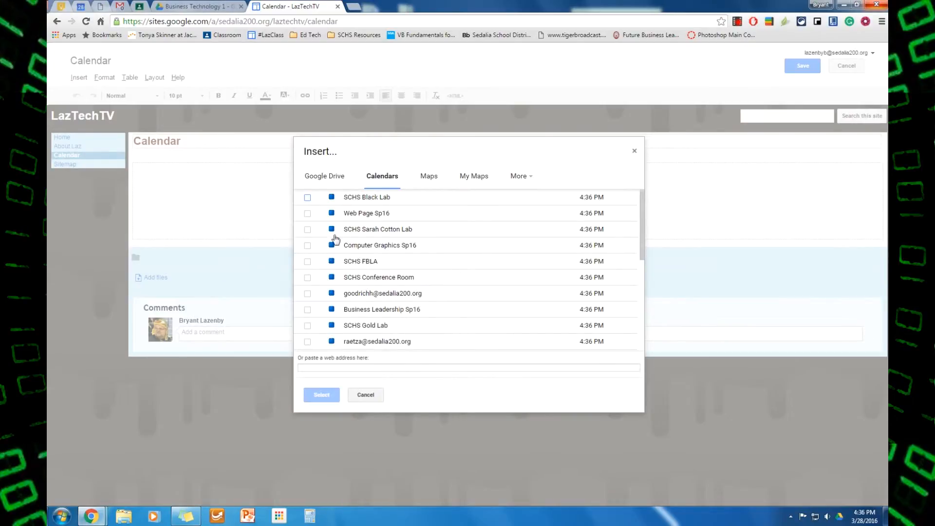
pyautogui.scroll(-3, 346, 307)
pyautogui.scroll(-2, 341, 300)
pyautogui.scroll(4, 334, 283)
pyautogui.scroll(-1, 325, 278)
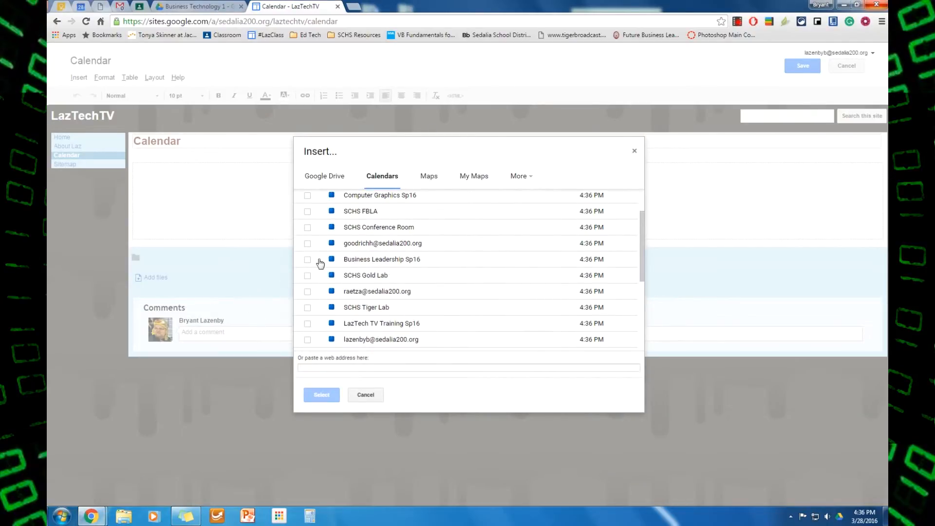
pyautogui.scroll(1, 341, 270)
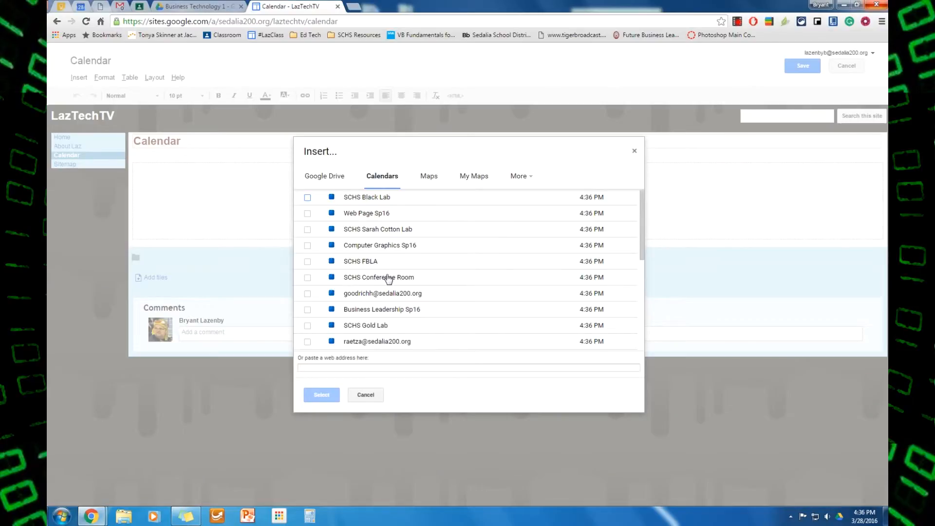
pyautogui.scroll(-1, 382, 281)
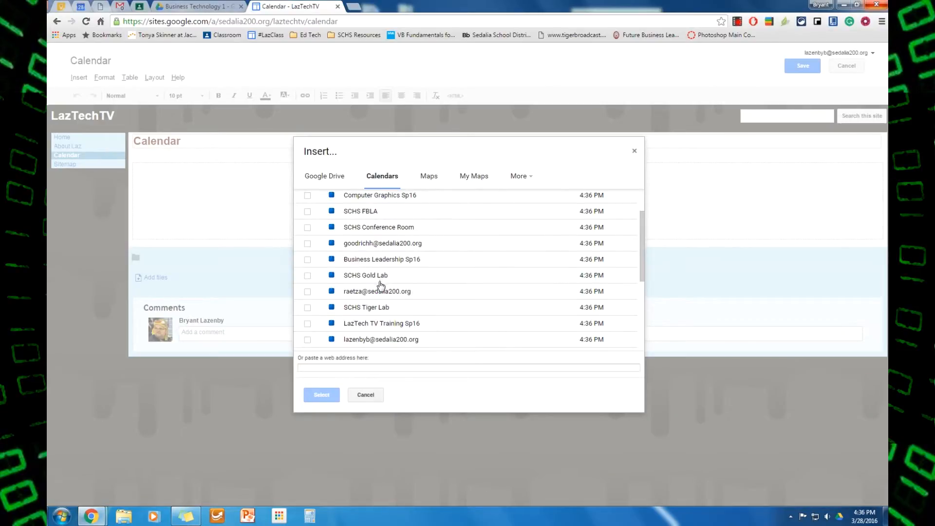
pyautogui.scroll(-1, 382, 285)
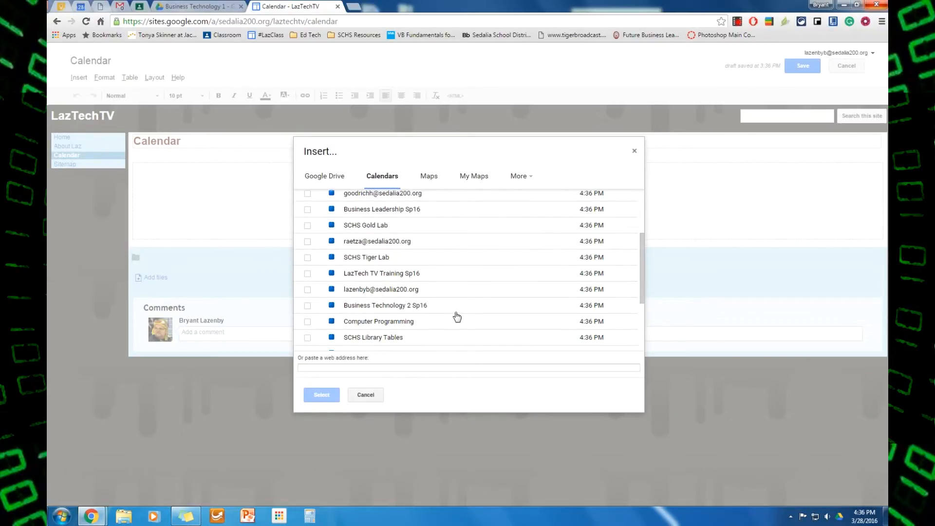
pyautogui.scroll(-2, 455, 315)
pyautogui.scroll(3, 427, 310)
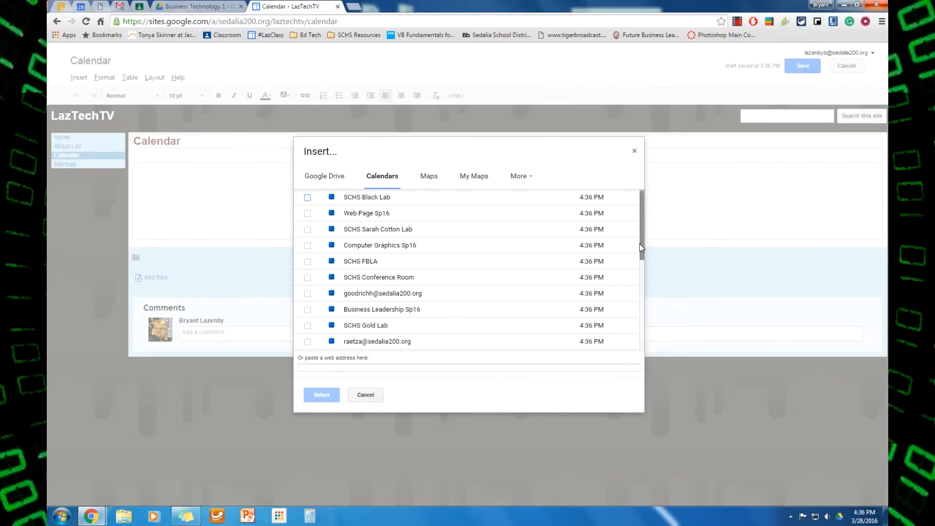
pyautogui.moveTo(639, 243); pyautogui.dragTo(641, 280)
pyautogui.click(389, 316)
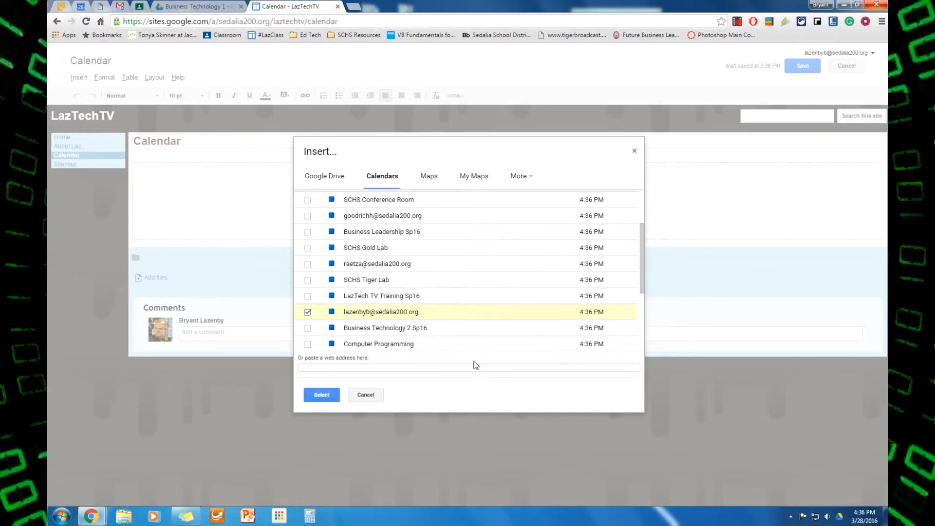
pyautogui.click(322, 400)
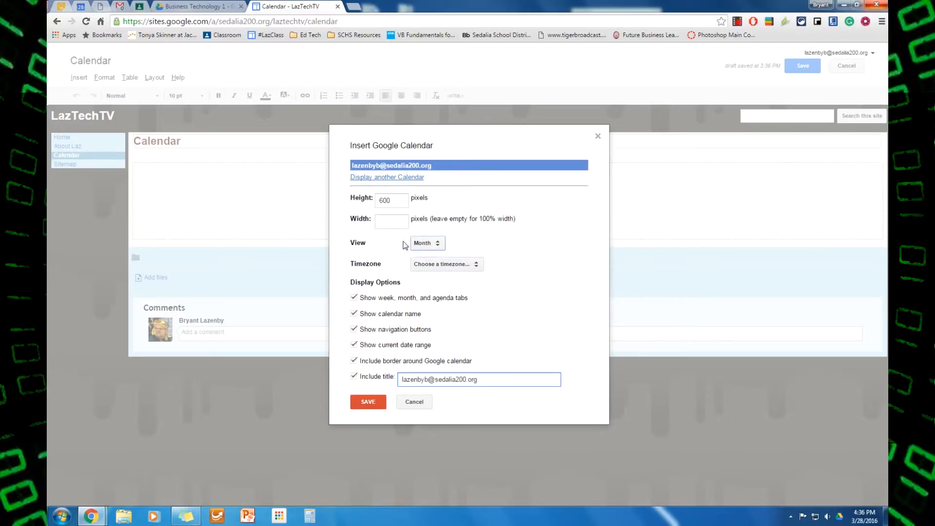
# Set the calendar's timezone to GMT-06:00 Central Time - Chicago and insert it on the page.
pyautogui.click(470, 264)
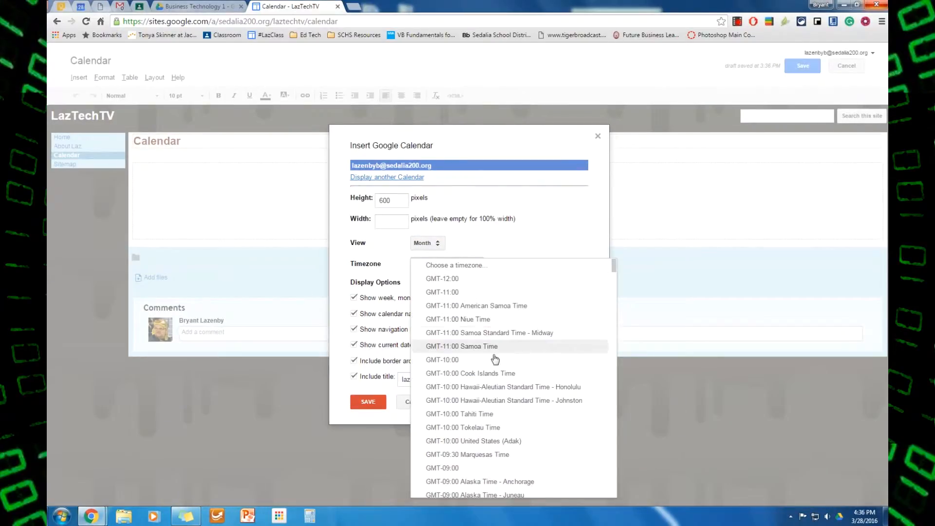
pyautogui.scroll(-3, 544, 450)
pyautogui.scroll(-5, 545, 452)
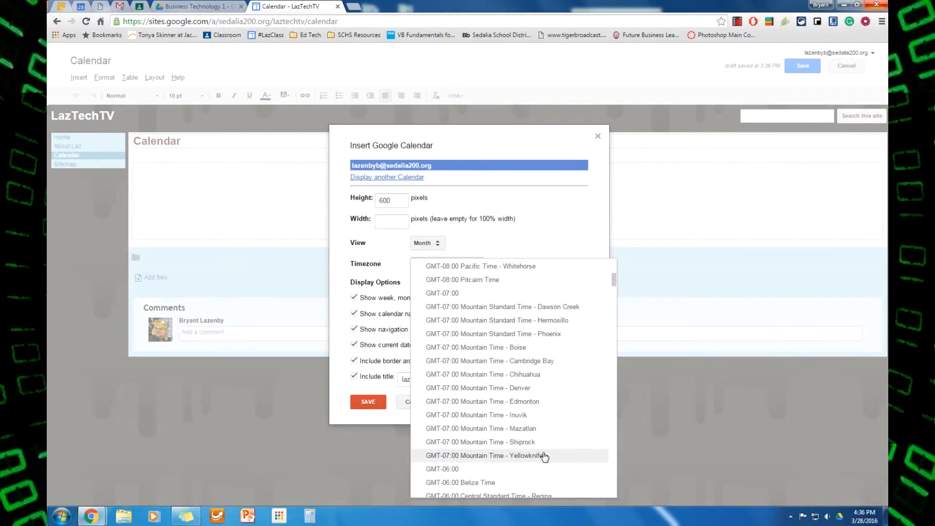
pyautogui.scroll(-3, 545, 458)
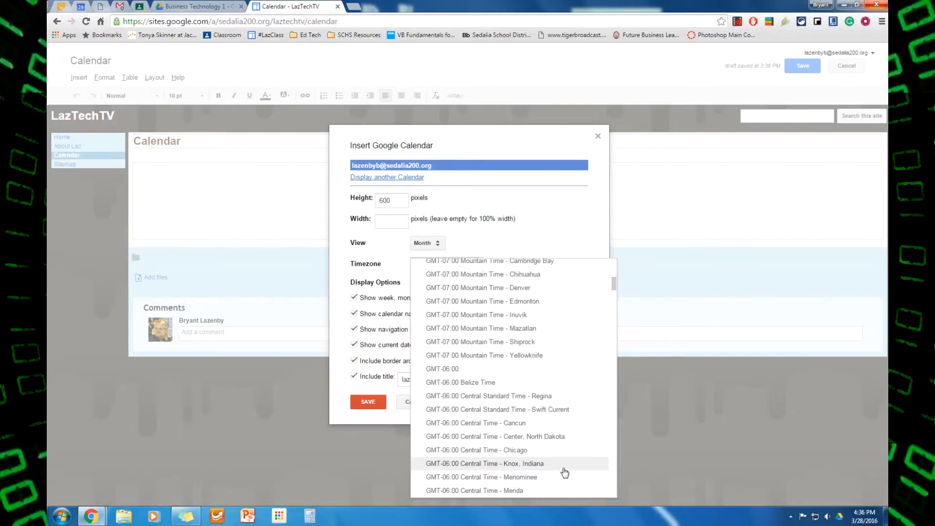
pyautogui.click(546, 450)
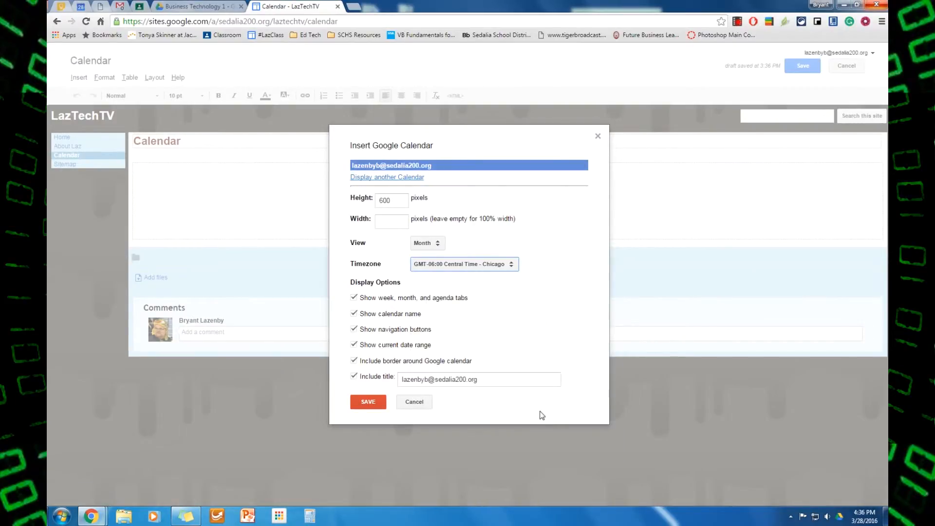
pyautogui.click(370, 404)
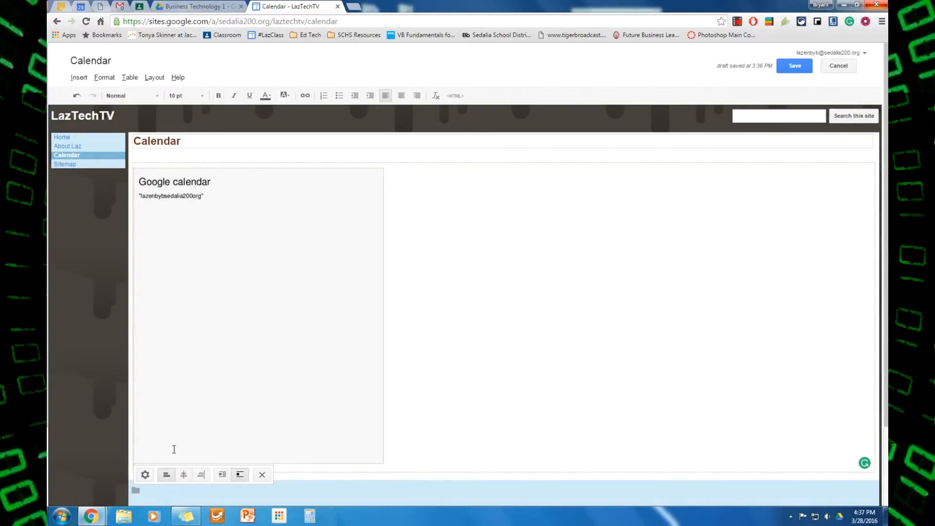
# Centre the embedded calendar on the page and save the Calendar page.
pyautogui.click(184, 474)
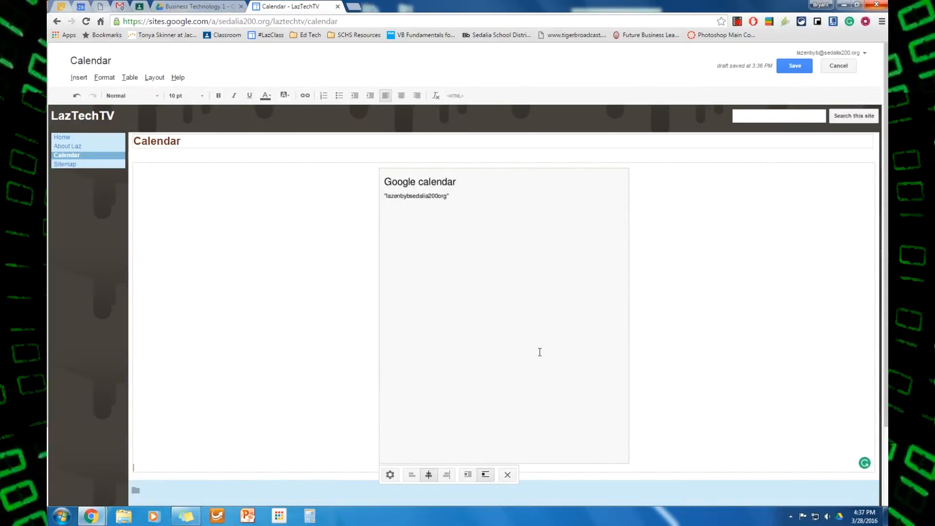
pyautogui.click(782, 66)
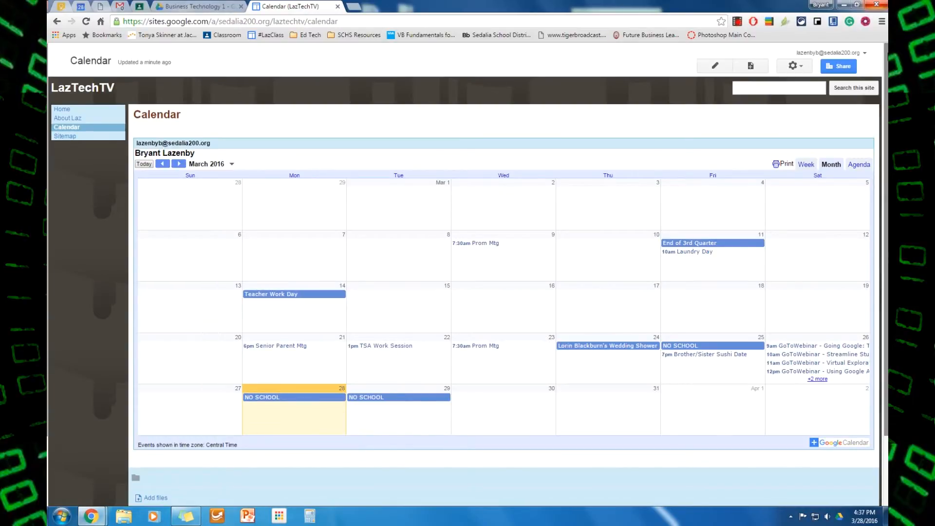
# Reopen the Calendar page, retitle the embedded calendar with the teacher's name followed by "Class Calendar", and save the page.
pyautogui.click(715, 65)
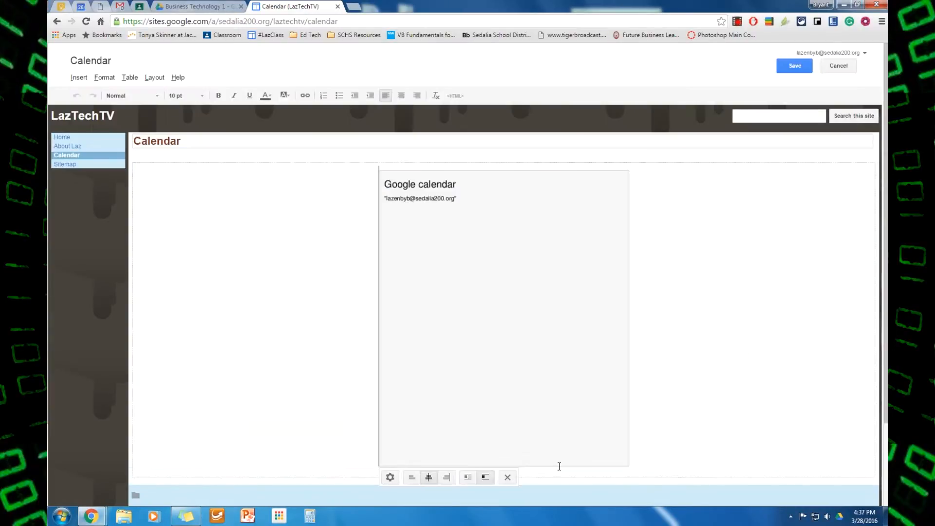
pyautogui.click(390, 479)
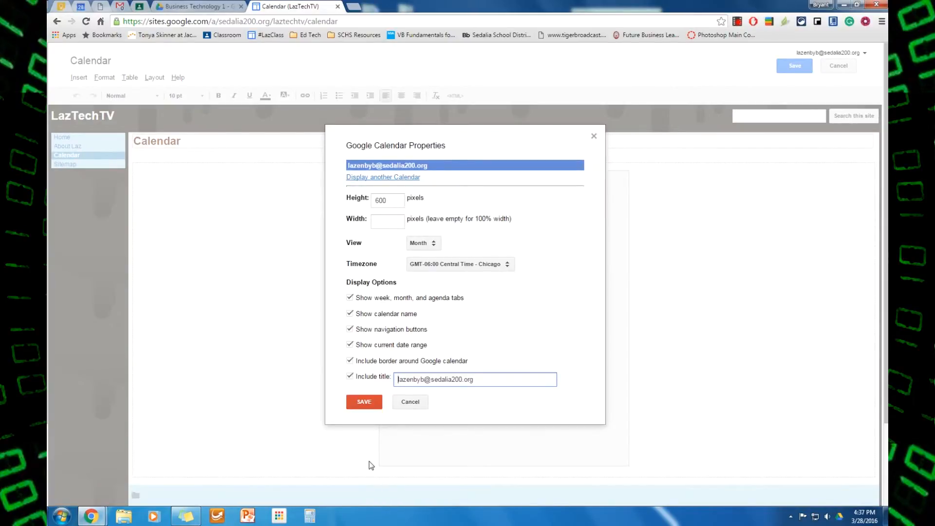
pyautogui.moveTo(498, 379); pyautogui.dragTo(294, 380)
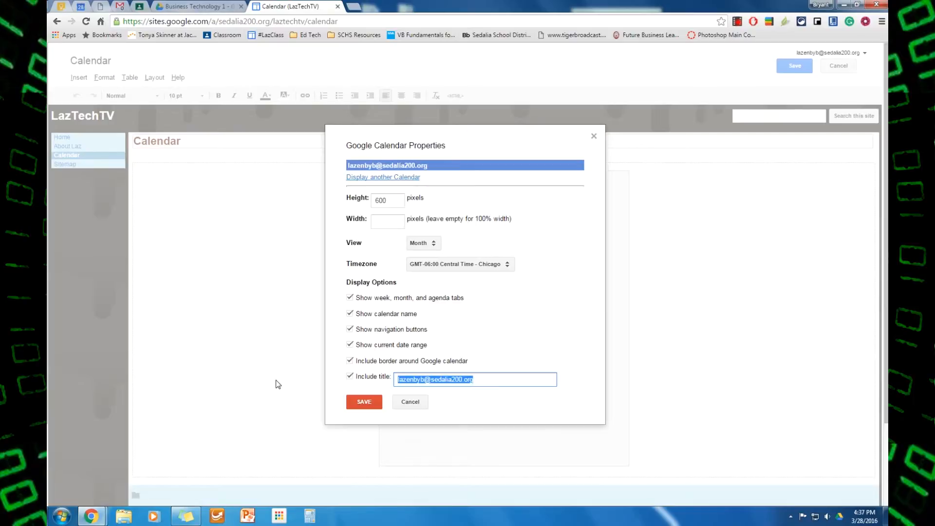
pyautogui.write('Mr. Lazenby')
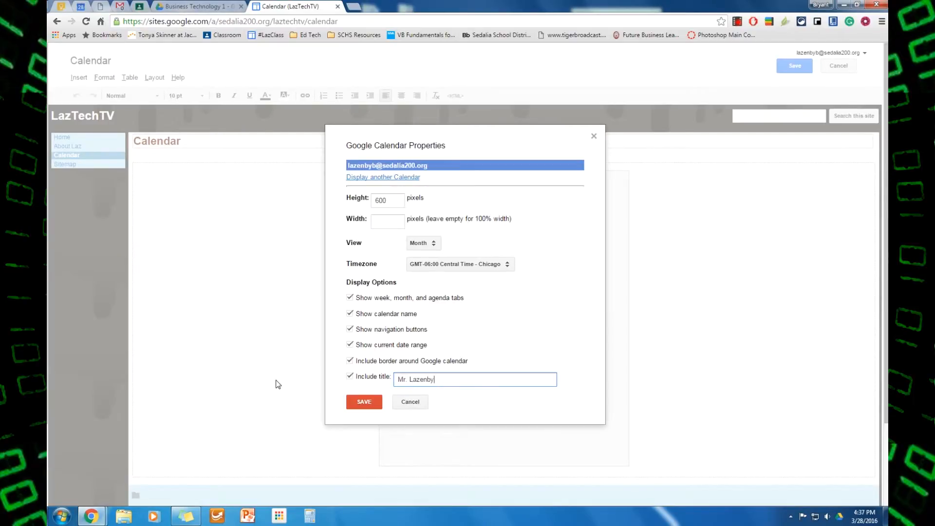
pyautogui.write("'s Ca")
pyautogui.write('lass Calendar')
pyautogui.click(370, 404)
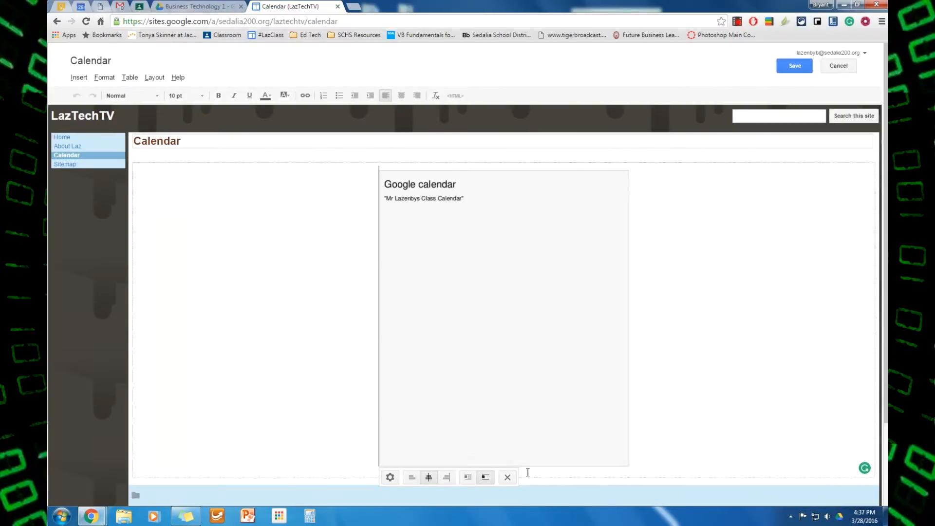
pyautogui.click(797, 65)
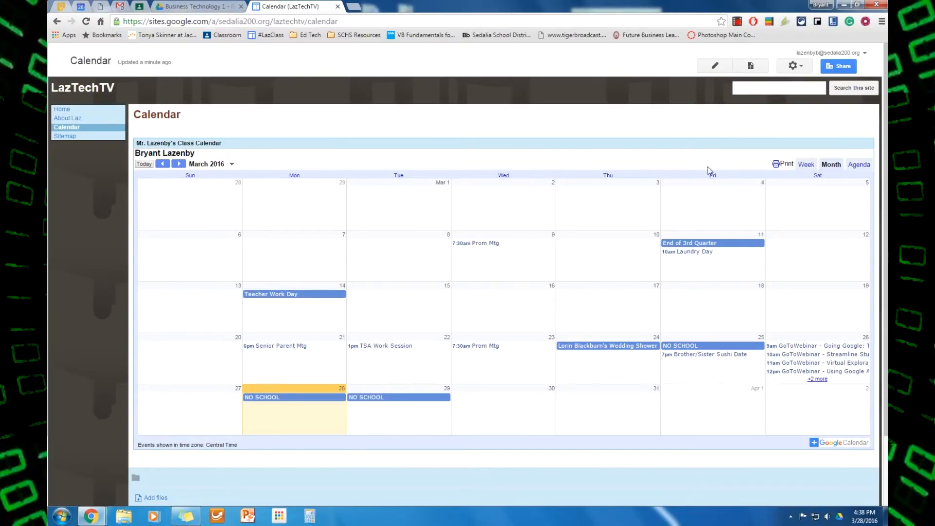
# Create a top-level page named Student of the Month using the Announcements template.
pyautogui.click(751, 67)
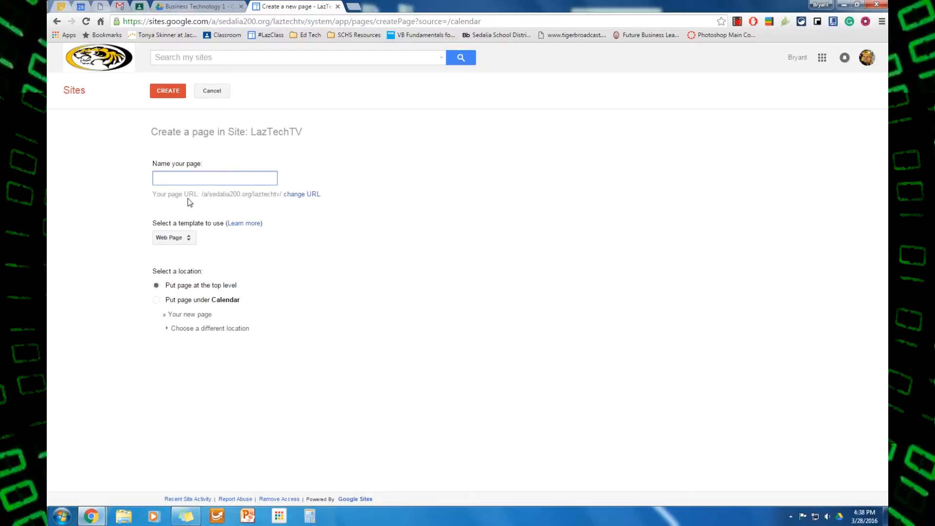
pyautogui.write('Student of the Month')
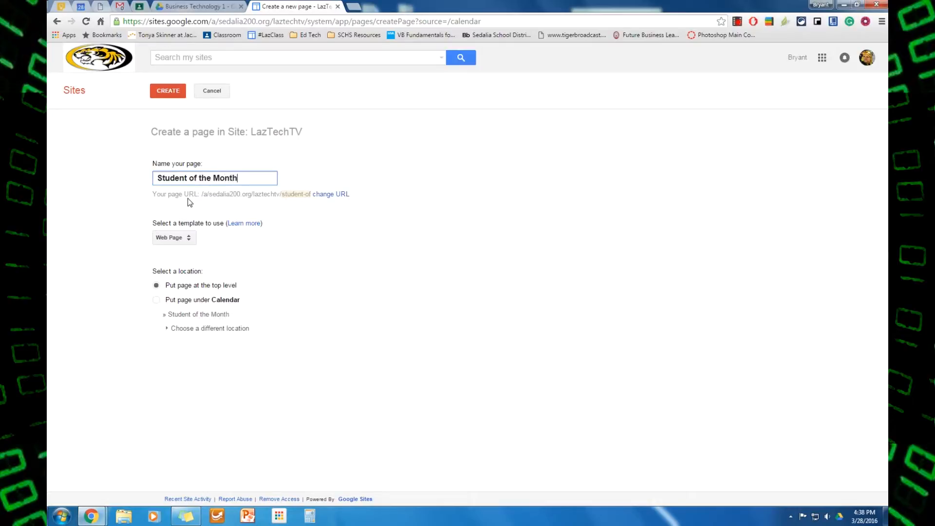
pyautogui.click(187, 239)
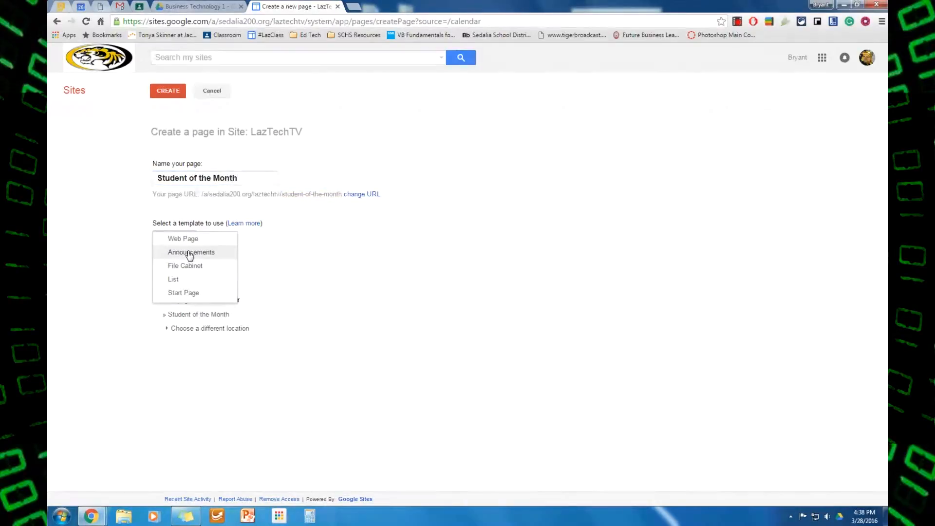
pyautogui.click(188, 252)
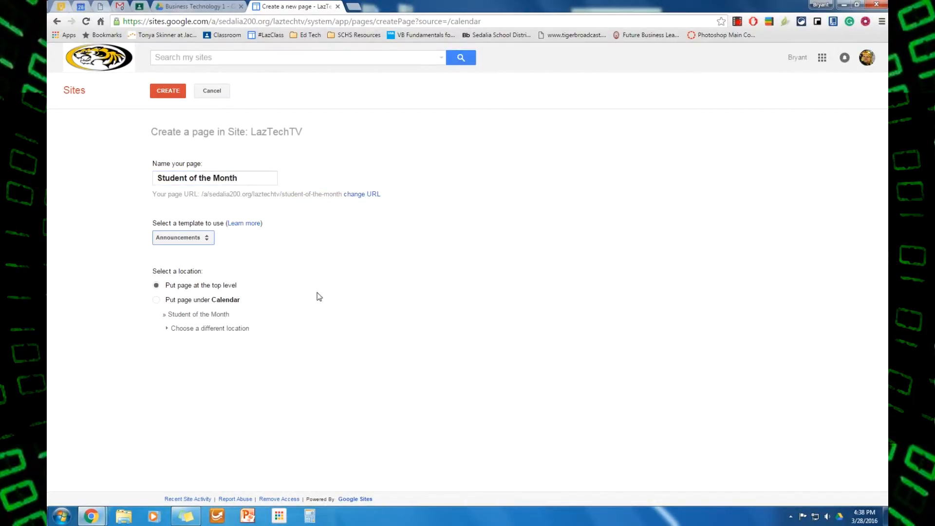
pyautogui.click(159, 95)
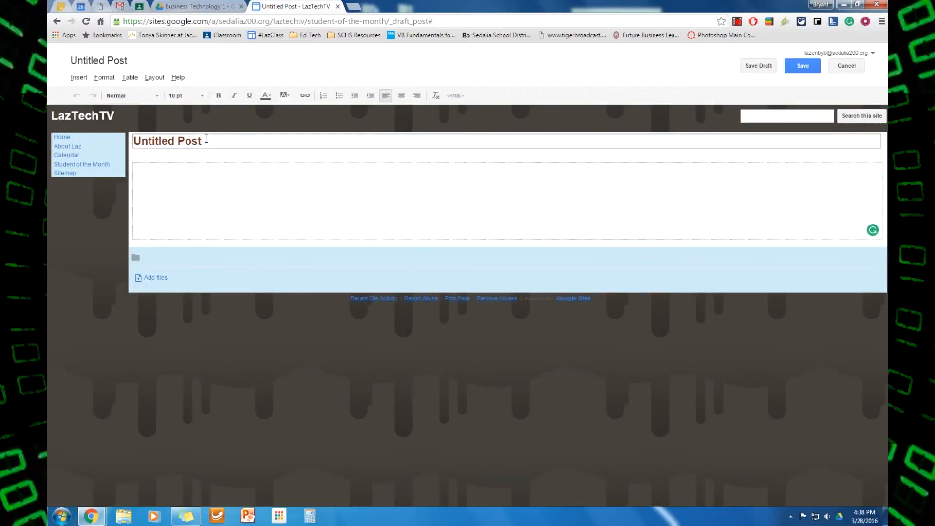
# Title the new announcement post "April Student of the Month!".
pyautogui.moveTo(206, 140); pyautogui.dragTo(136, 142)
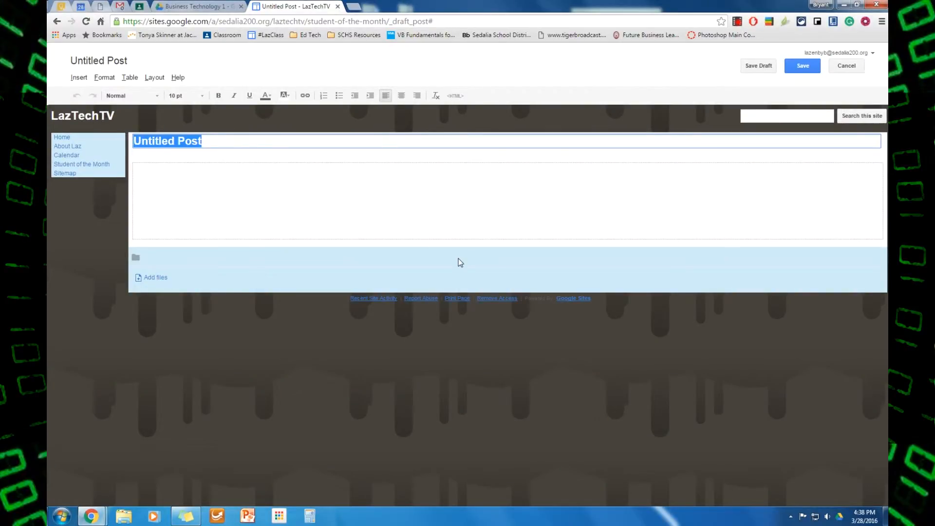
pyautogui.press('BackSpace')
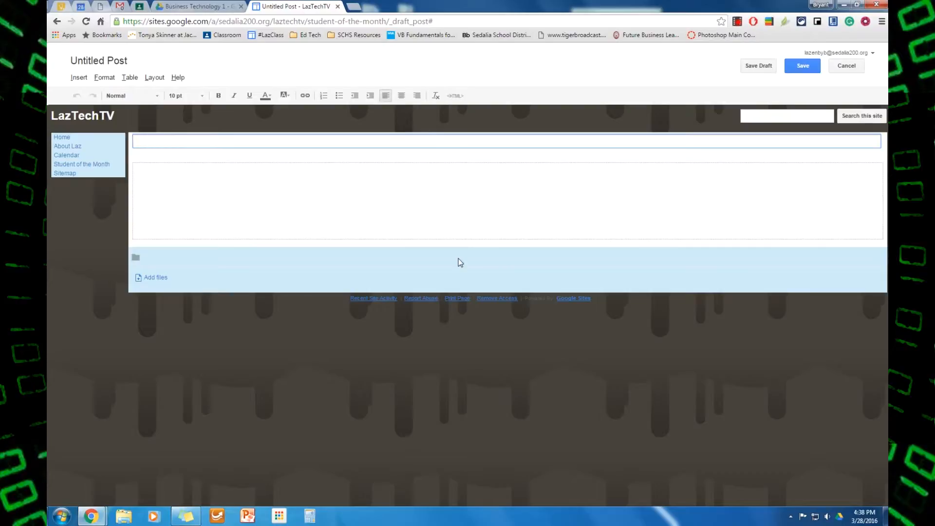
pyautogui.write('April Student of the Mont')
pyautogui.press('BackSpace')
pyautogui.press('BackSpace')
pyautogui.write('onth!')
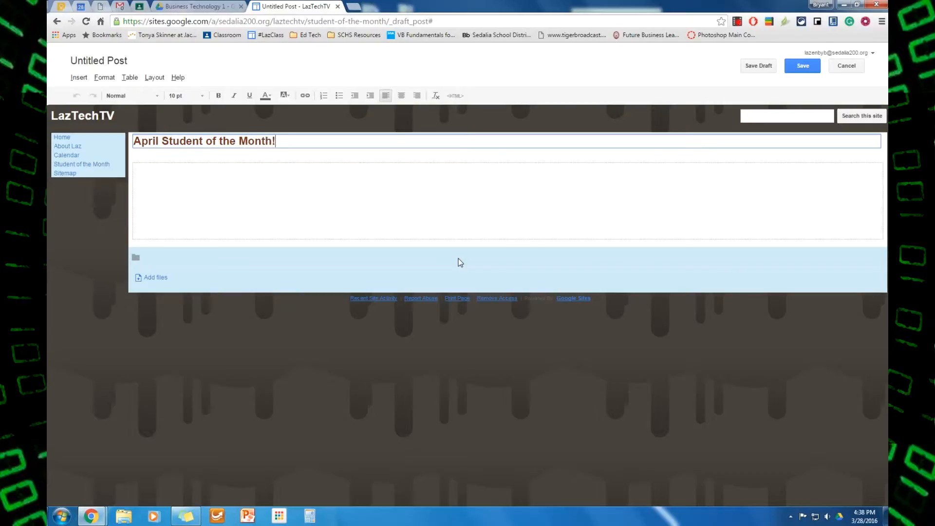
# Write the post's body text as "Here is the student of the month for April! Congratulations!".
pyautogui.click(440, 223)
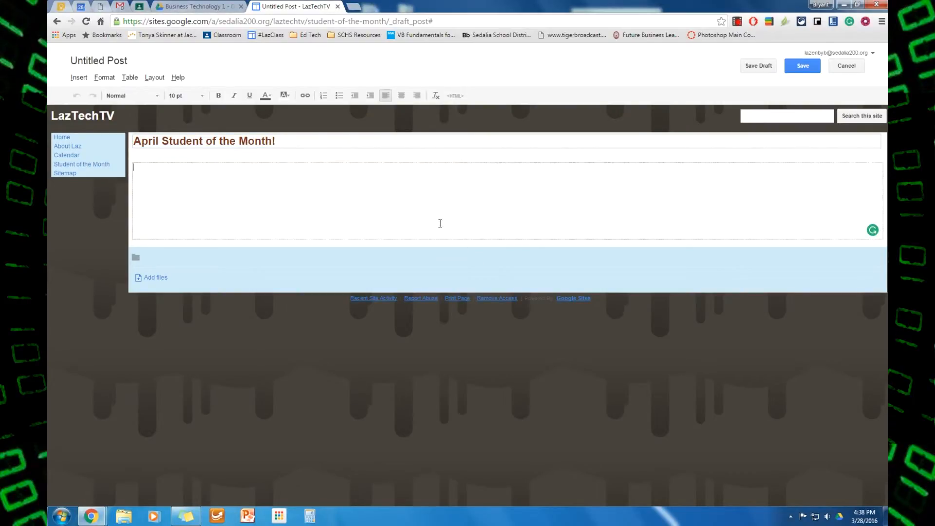
pyautogui.write('Student name is the student')
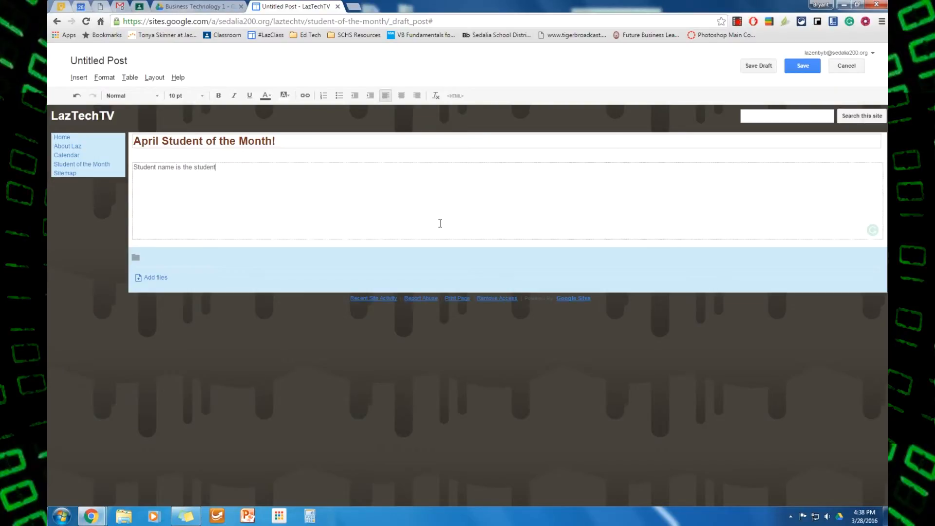
pyautogui.press('BackSpace')
pyautogui.press('BackSpace')
pyautogui.press('BackSpace')
pyautogui.press('BackSpace')
pyautogui.press('BackSpace')
pyautogui.press('BackSpace')
pyautogui.press('BackSpace')
pyautogui.press('BackSpace')
pyautogui.press('BackSpace')
pyautogui.press('BackSpace')
pyautogui.press('BackSpace')
pyautogui.press('BackSpace')
pyautogui.press('BackSpace')
pyautogui.press('BackSpace')
pyautogui.press('BackSpace')
pyautogui.press('BackSpace')
pyautogui.press('BackSpace')
pyautogui.press('BackSpace')
pyautogui.press('BackSpace')
pyautogui.press('BackSpace')
pyautogui.write('Here is the student of the month for April!  Co')
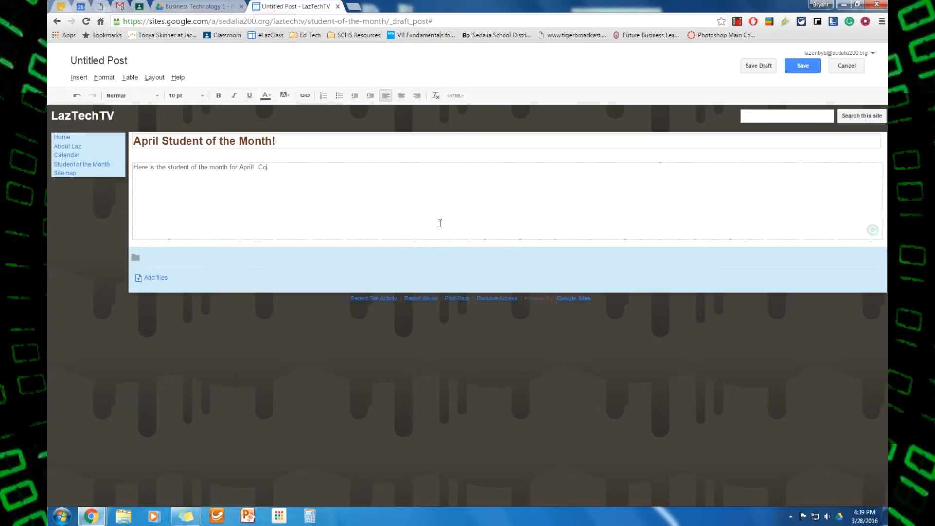
pyautogui.write('ngratulations!')
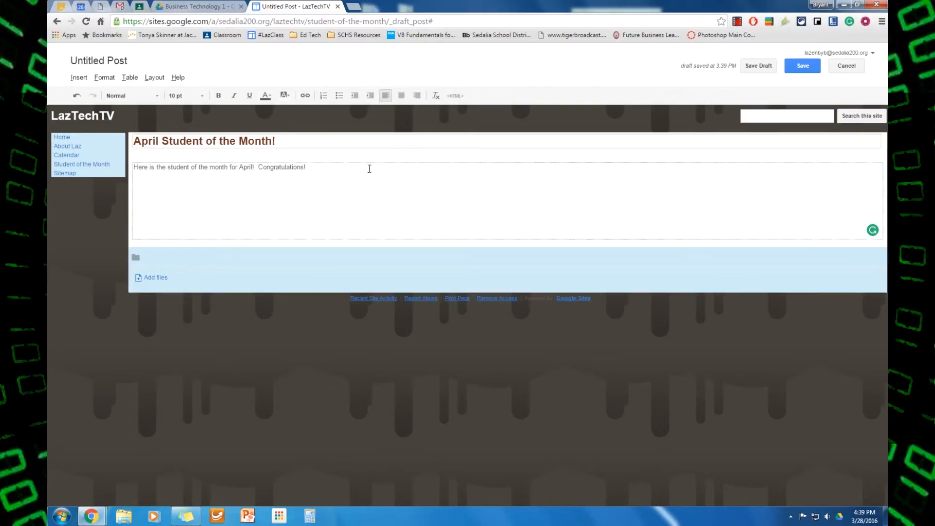
pyautogui.click(79, 77)
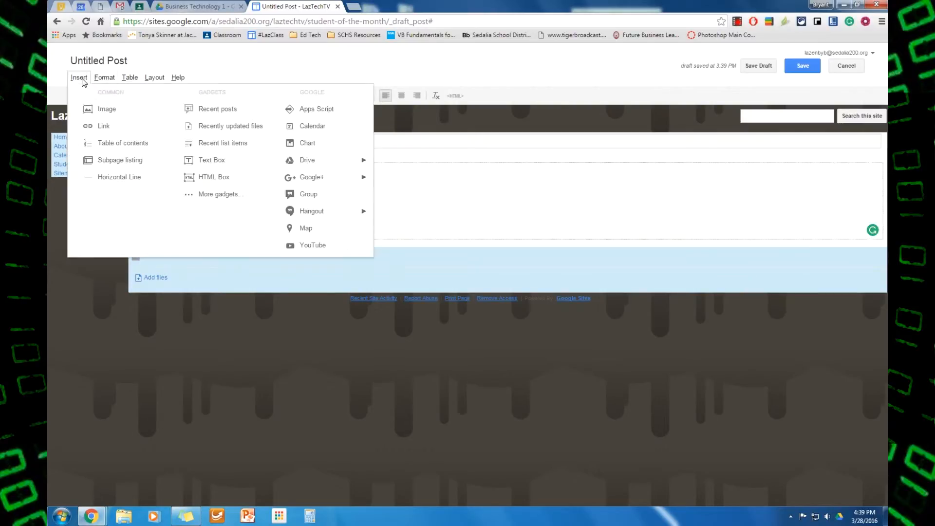
pyautogui.click(104, 110)
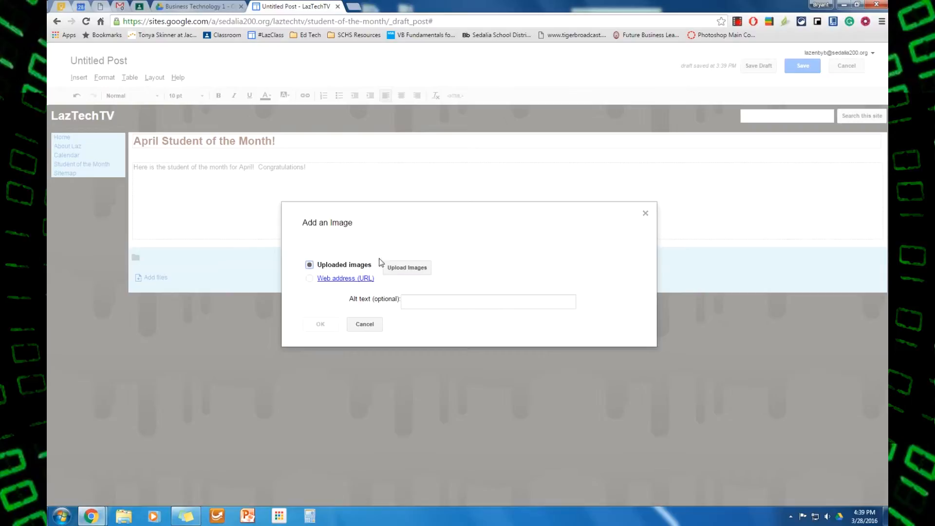
pyautogui.click(404, 270)
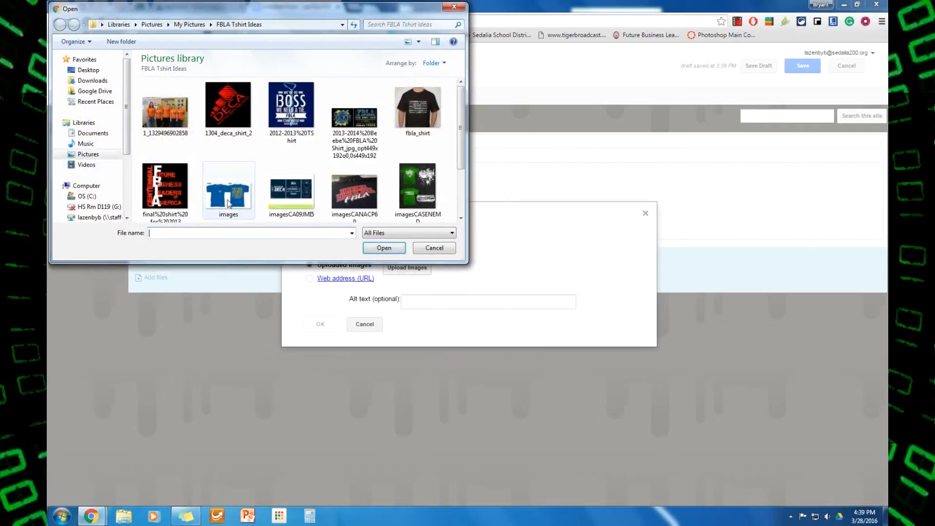
pyautogui.click(168, 112)
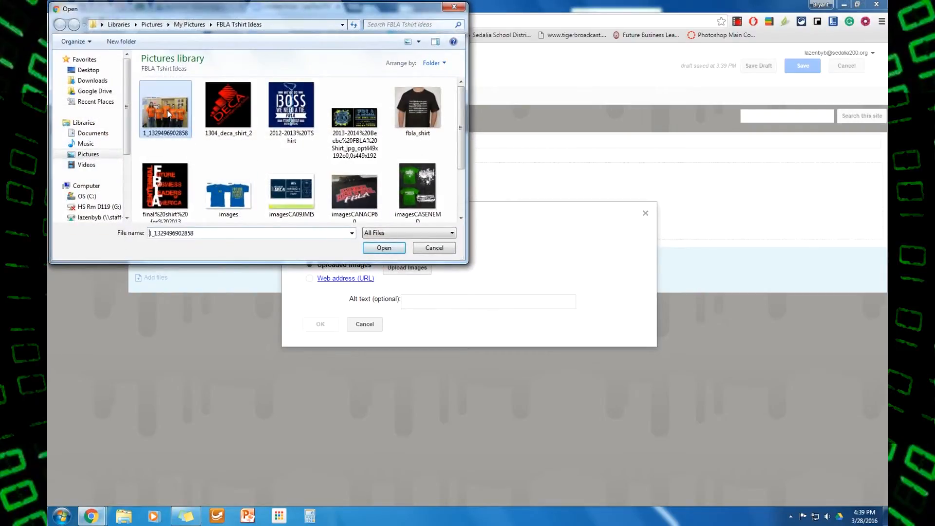
pyautogui.click(384, 248)
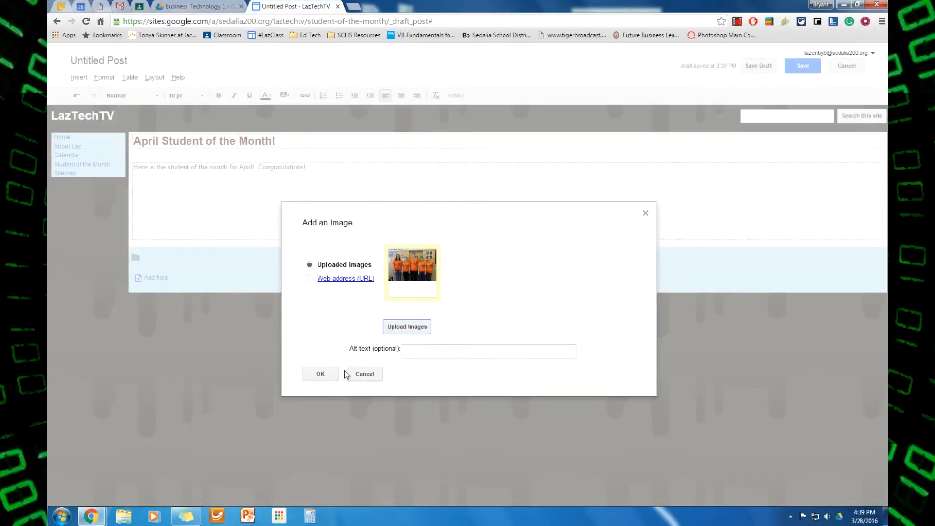
pyautogui.click(337, 379)
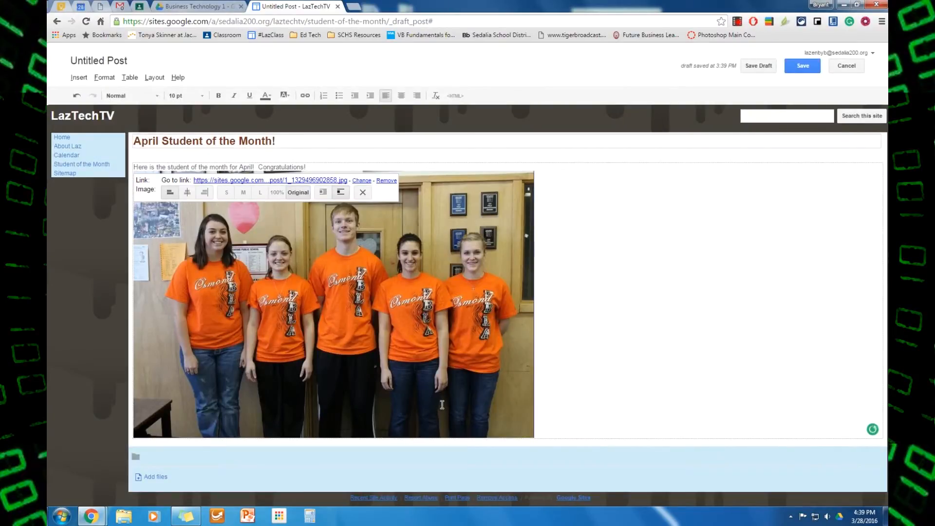
pyautogui.click(243, 192)
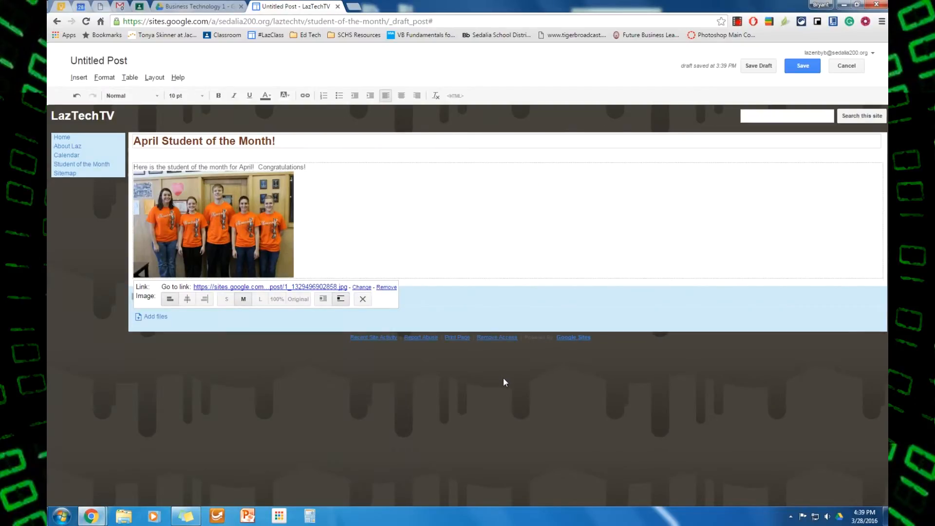
# Make the word "Congratulations!" bold in the post text and save the post.
pyautogui.moveTo(311, 168); pyautogui.dragTo(257, 169)
pyautogui.click(218, 95)
pyautogui.click(356, 191)
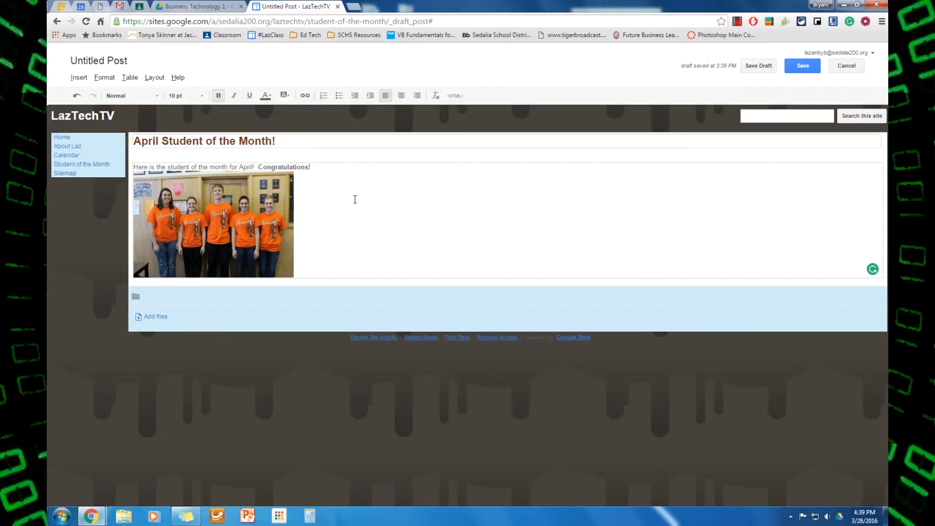
pyautogui.click(804, 68)
pyautogui.click(804, 68)
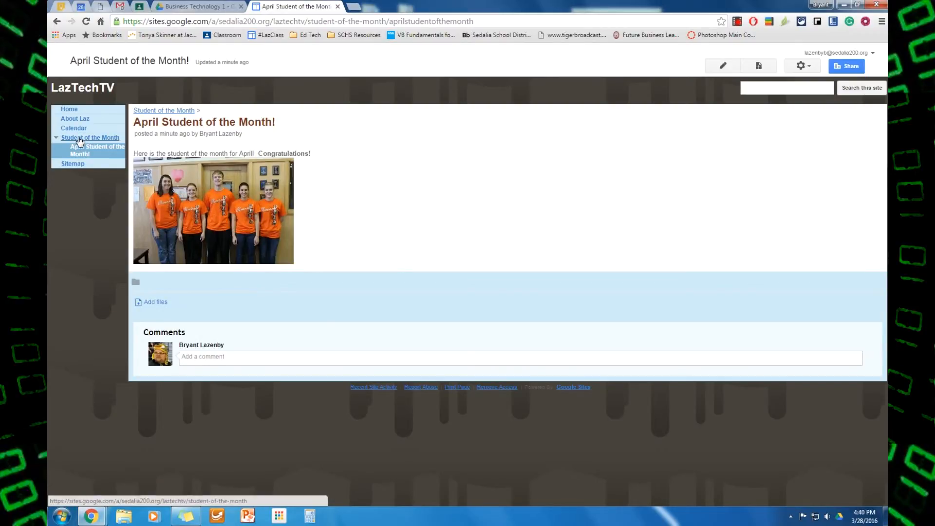
# Examine how the April post appears under Student of the Month, and look through the Home, About Laz and Calendar pages.
pyautogui.click(77, 139)
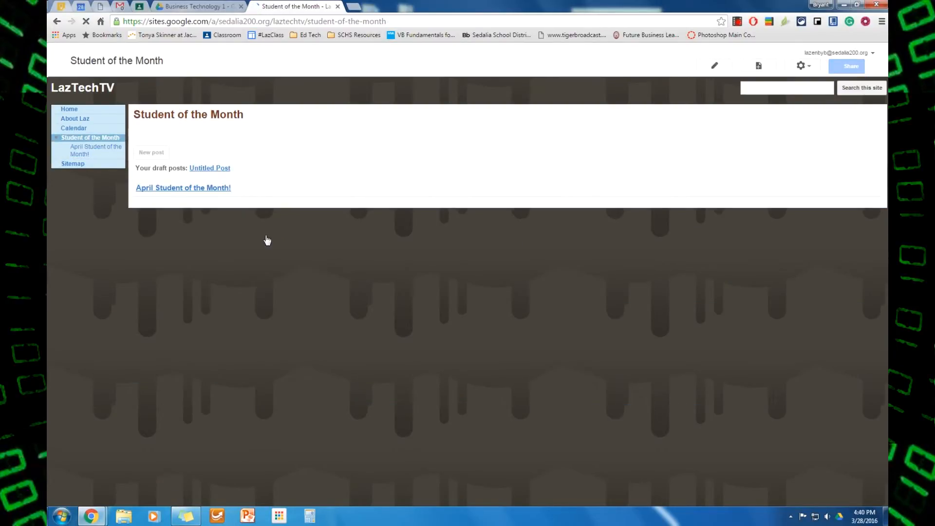
pyautogui.click(70, 129)
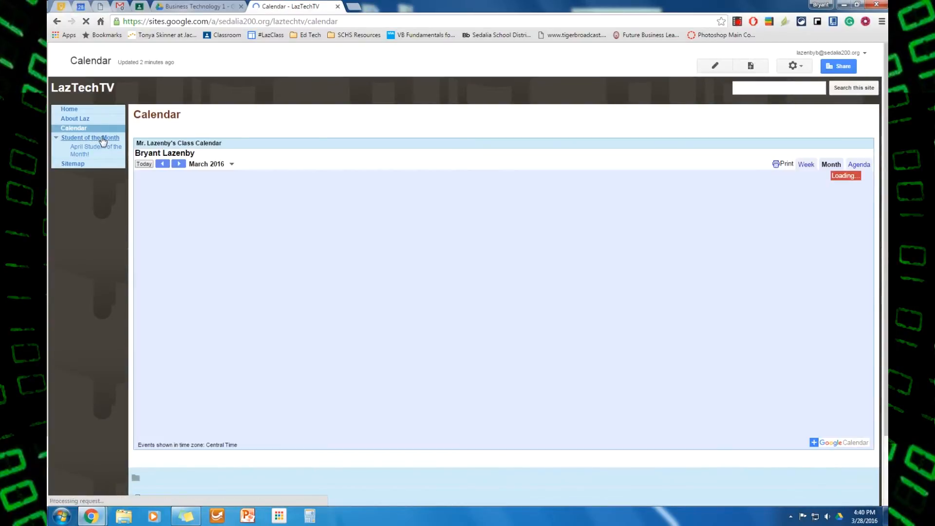
pyautogui.click(99, 136)
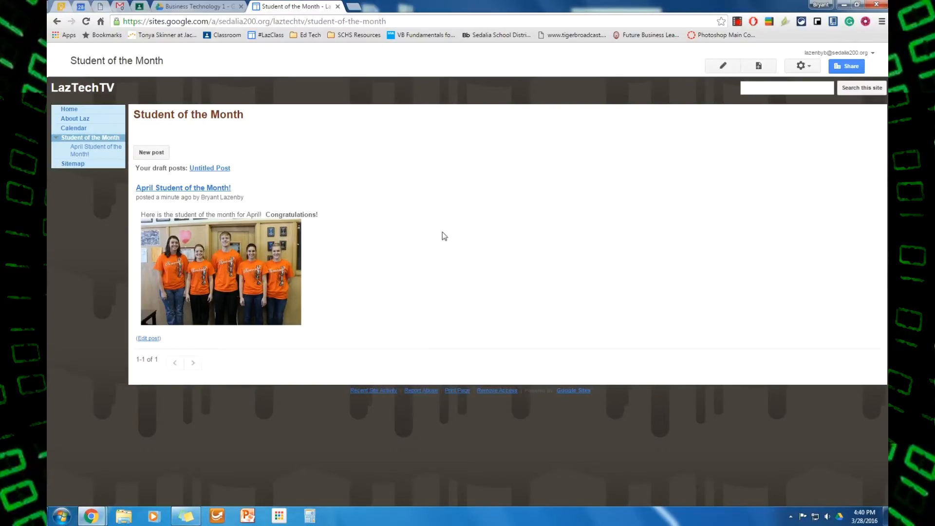
pyautogui.click(167, 188)
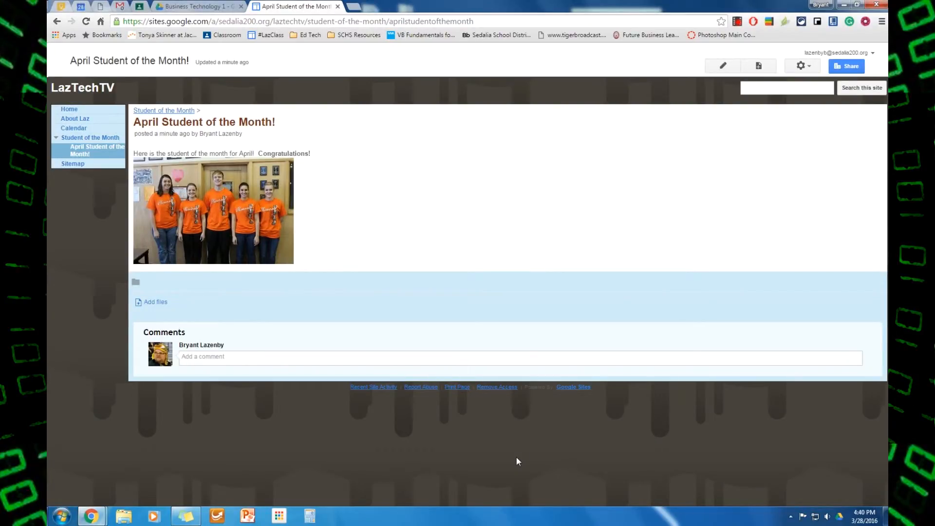
pyautogui.click(69, 109)
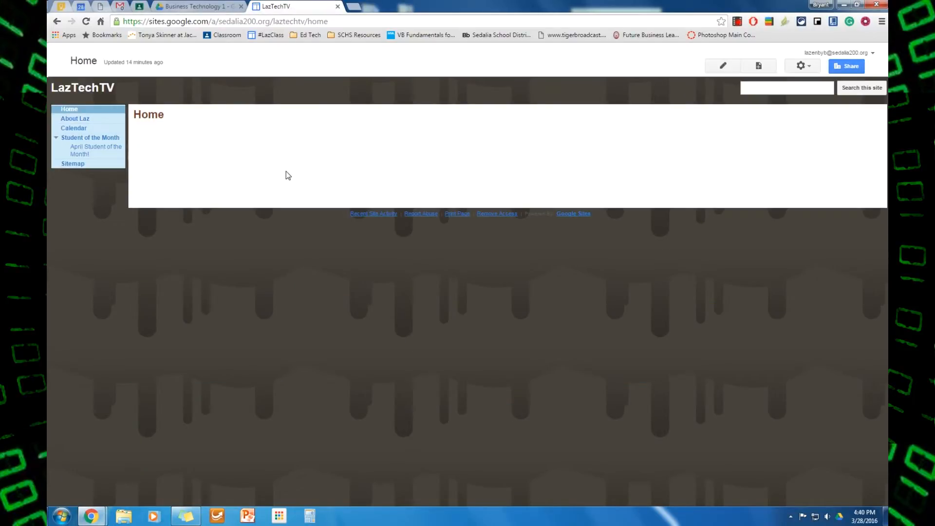
pyautogui.click(75, 119)
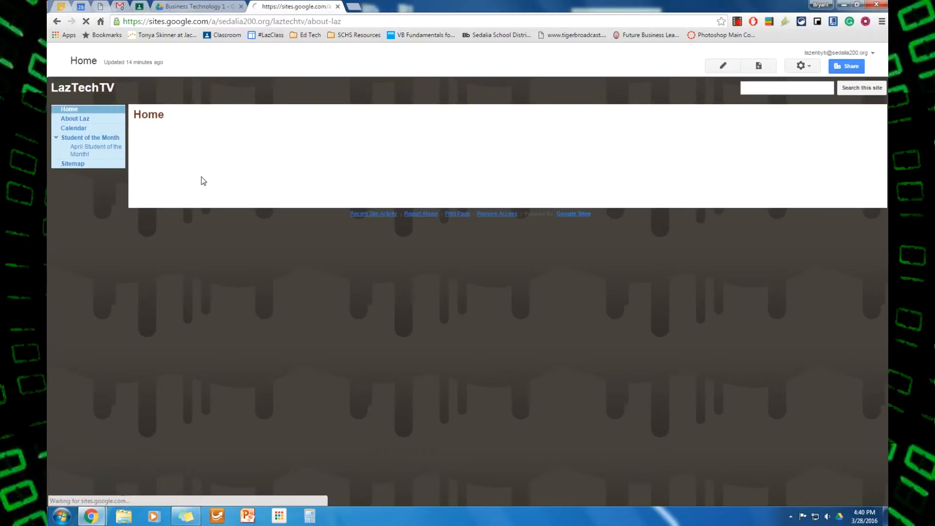
pyautogui.click(71, 128)
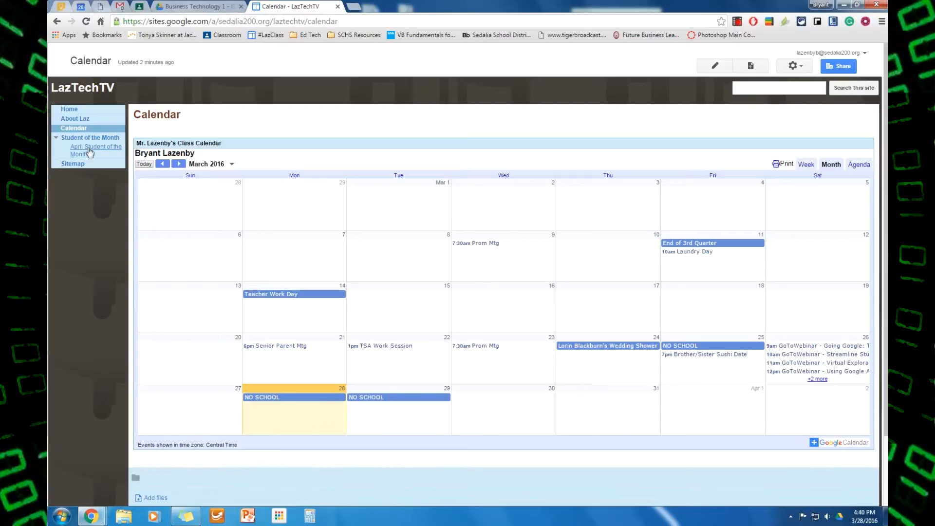
pyautogui.click(83, 120)
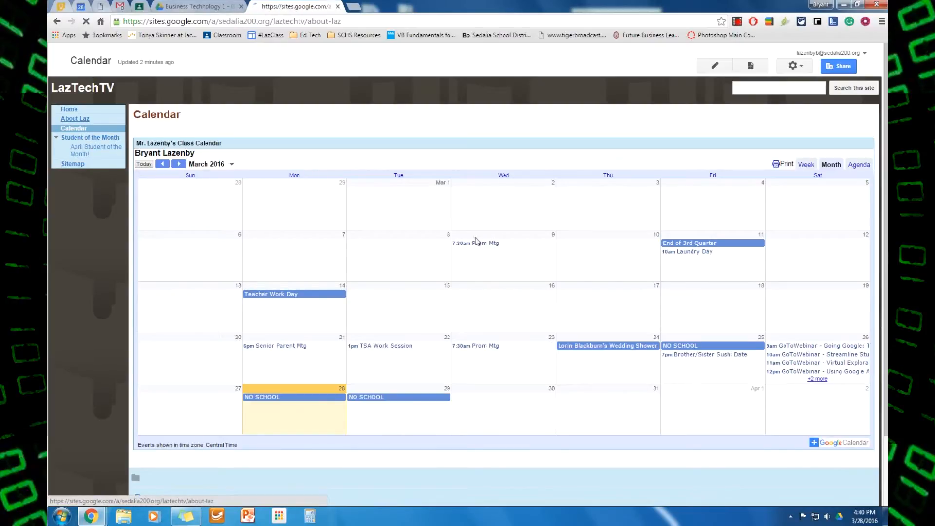
pyautogui.click(90, 138)
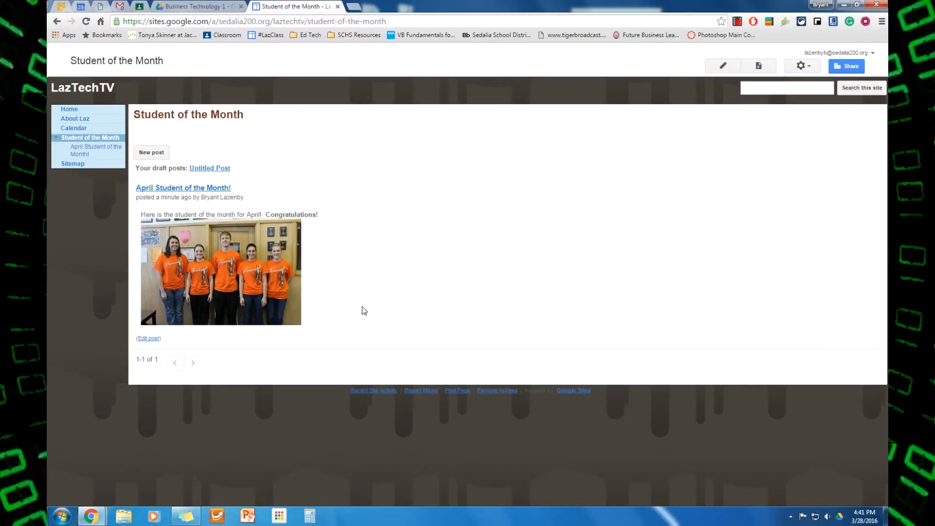
# Create a top-level page named LazTechTV Files using the File Cabinet template.
pyautogui.click(758, 65)
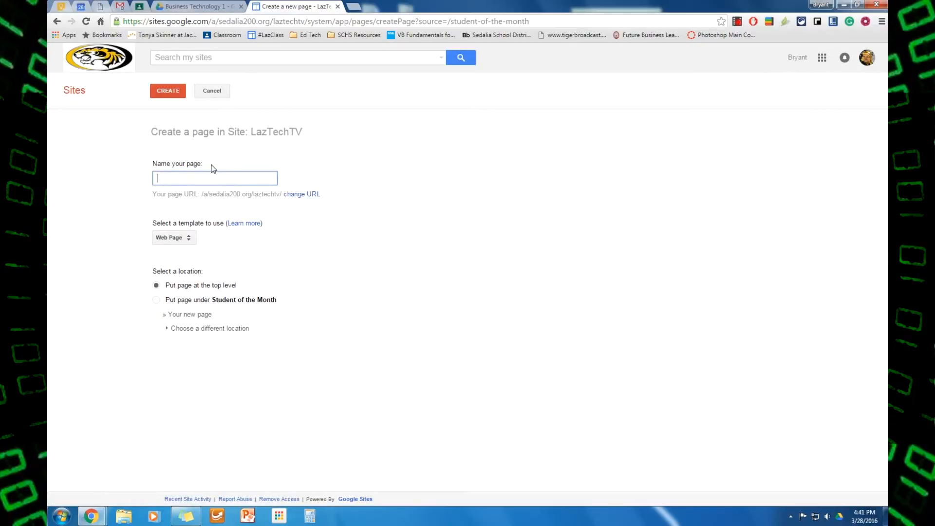
pyautogui.write('LazTechTV File')
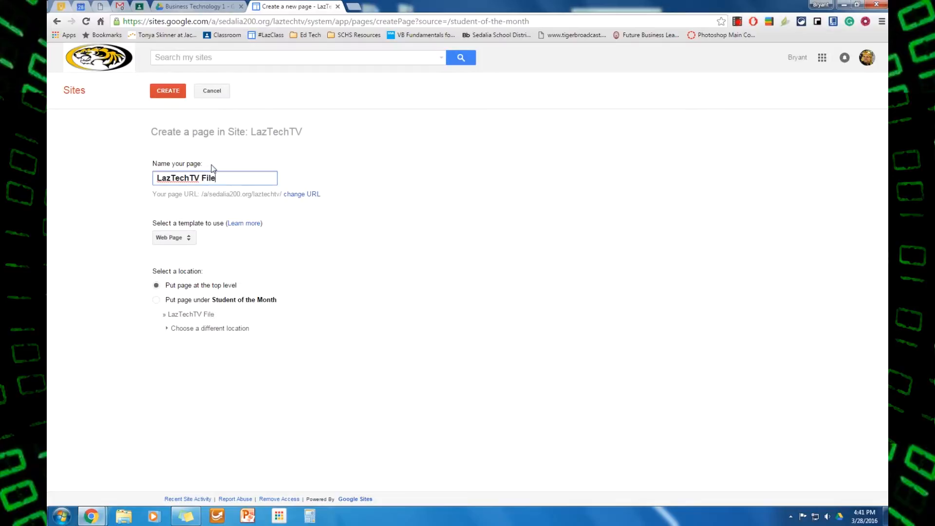
pyautogui.click(174, 237)
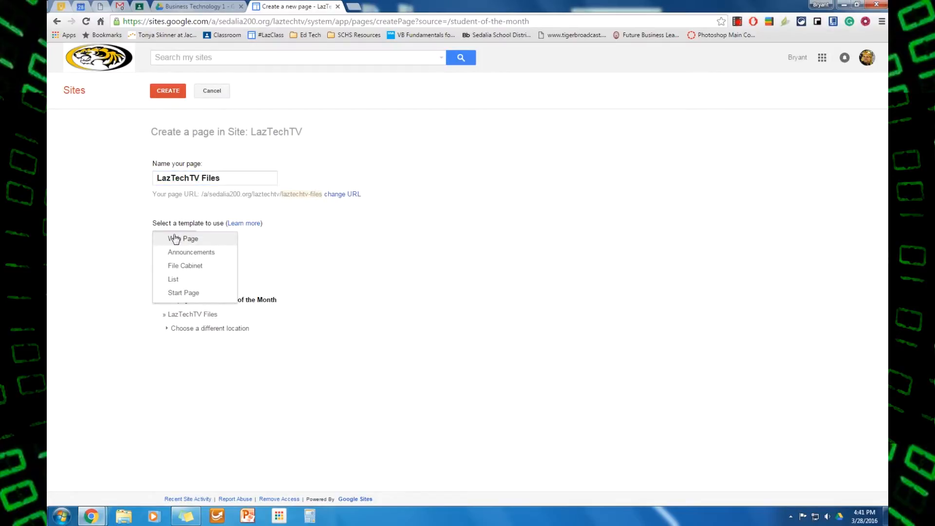
pyautogui.click(184, 266)
pyautogui.click(168, 90)
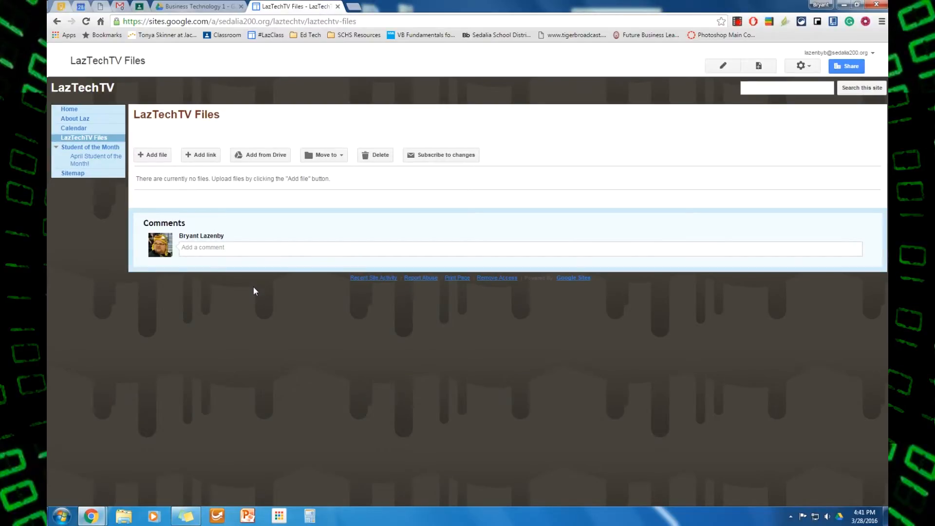
# Add the Chapter 4 Reflection document from Google Drive to the LazTechTV Files page, and delete that file from the page.
pyautogui.click(152, 155)
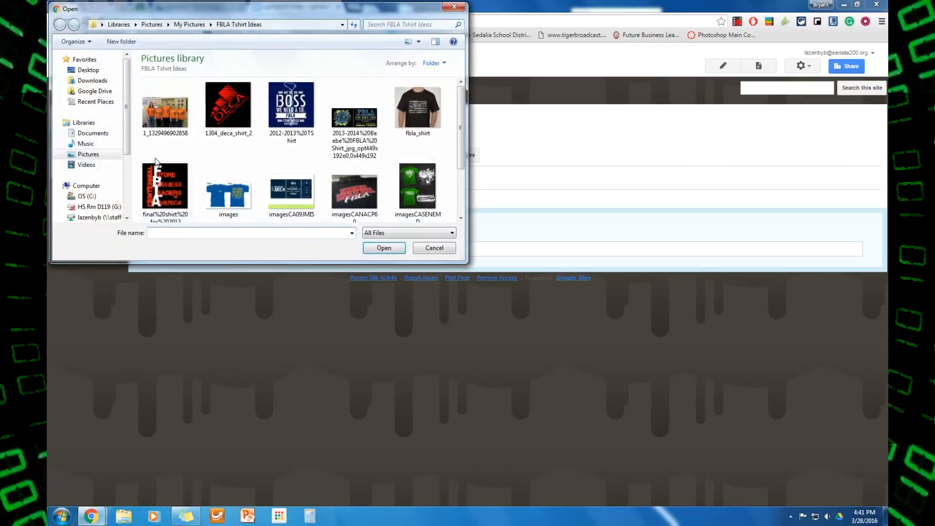
pyautogui.click(431, 248)
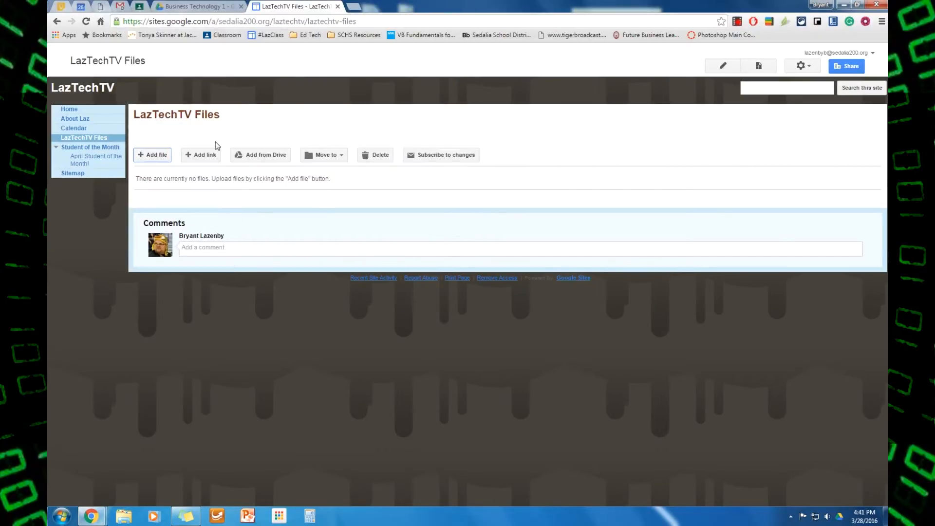
pyautogui.click(253, 156)
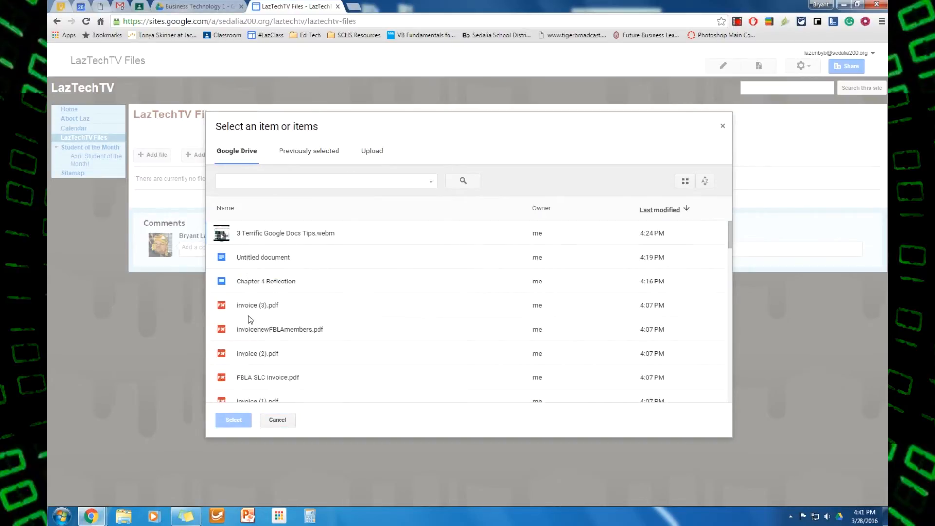
pyautogui.click(268, 282)
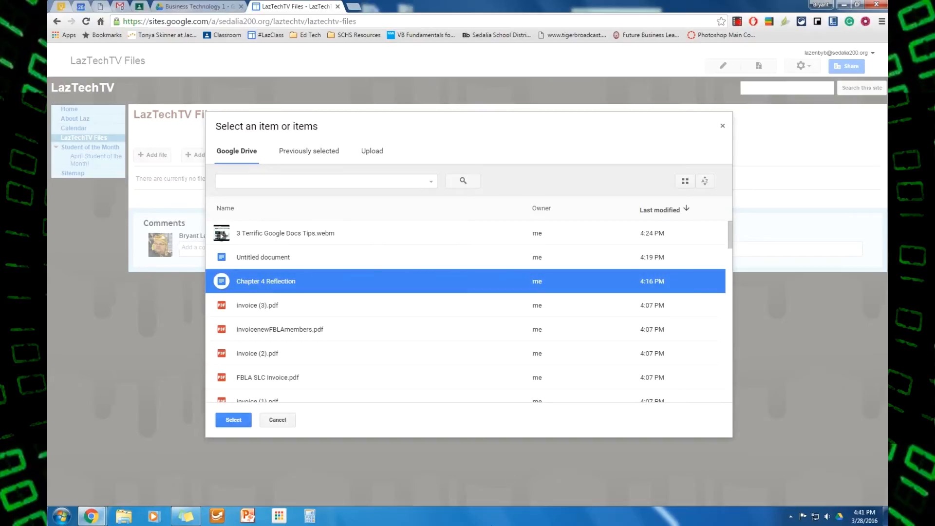
pyautogui.click(235, 420)
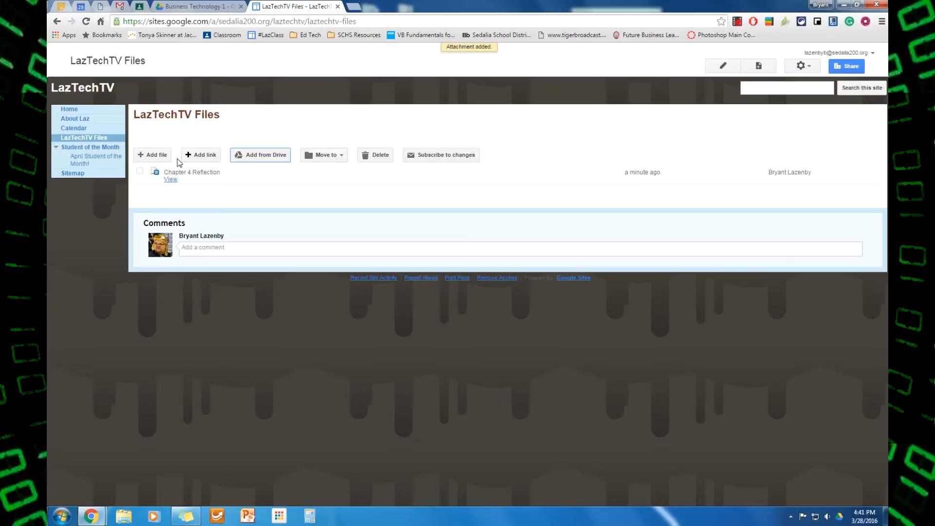
pyautogui.click(140, 171)
pyautogui.click(373, 156)
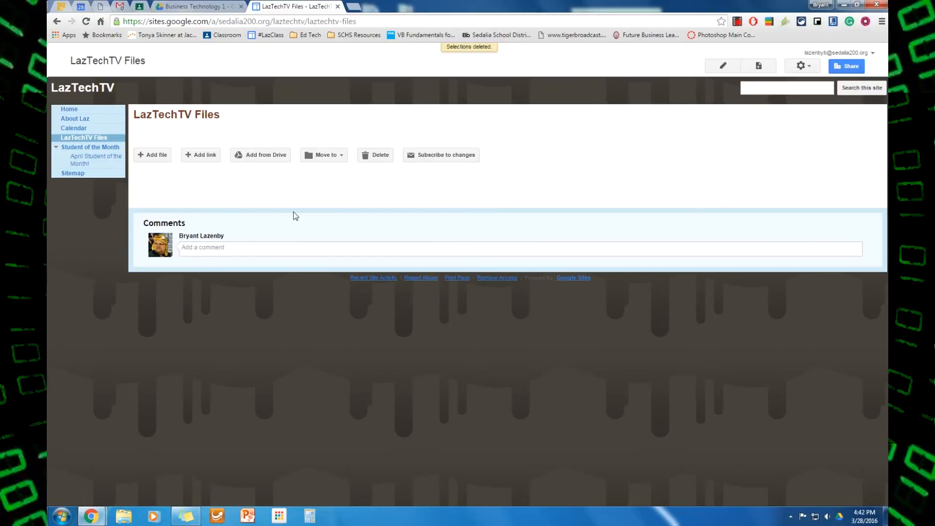
# Delete the LazTechTV Files page from the site.
pyautogui.click(801, 66)
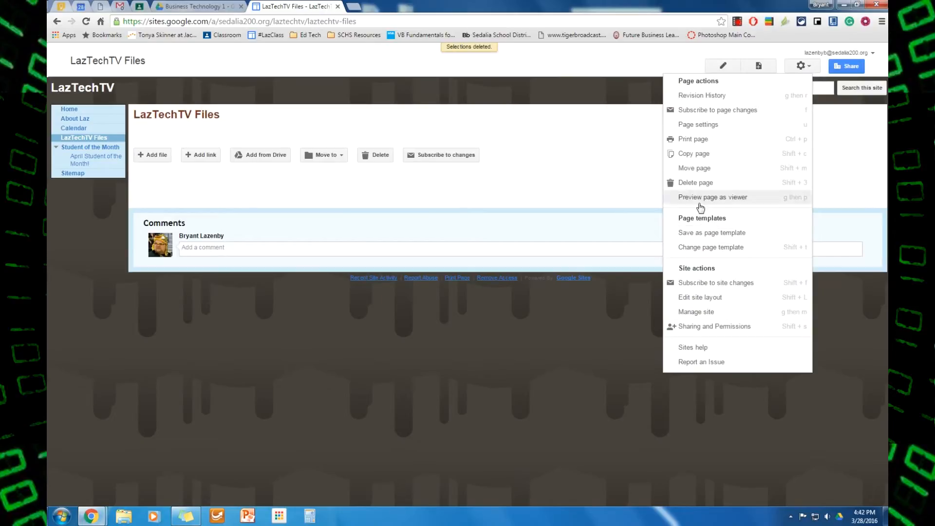
pyautogui.click(696, 183)
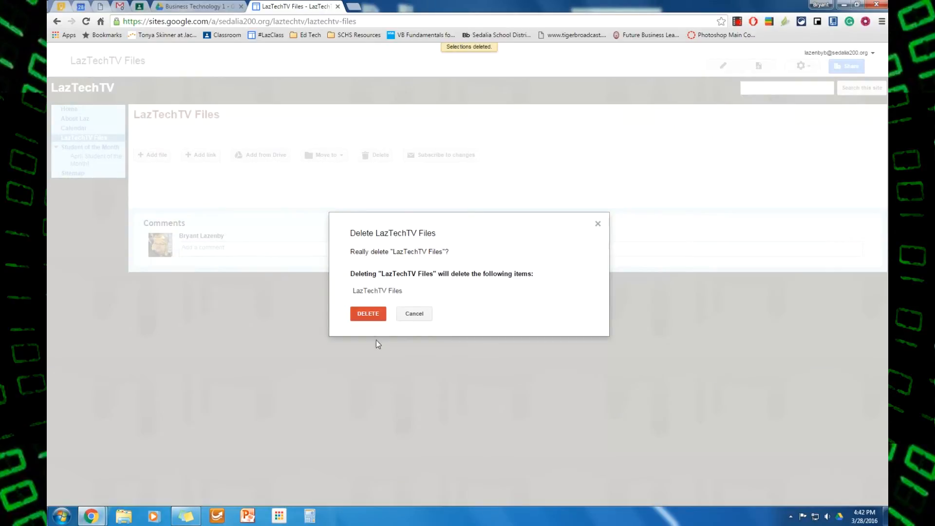
pyautogui.click(359, 313)
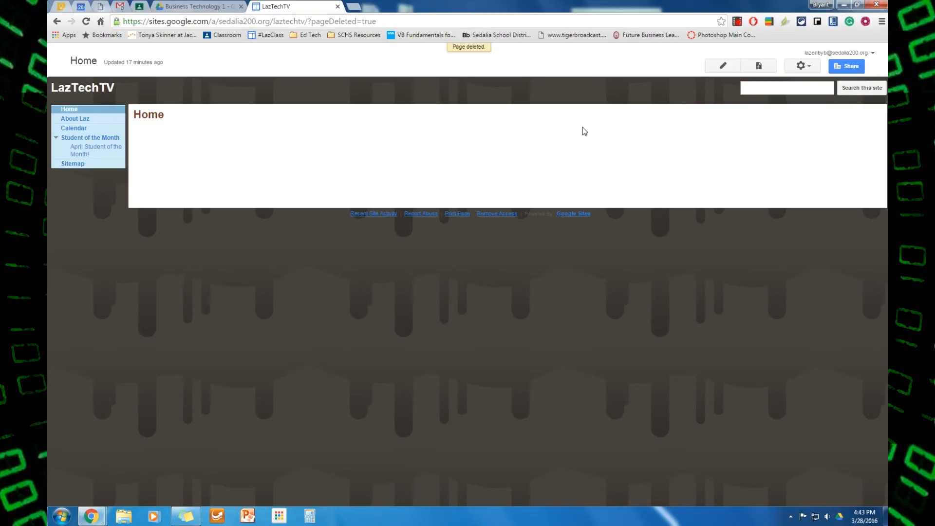
# Delete the April Student of the Month! post page.
pyautogui.click(96, 153)
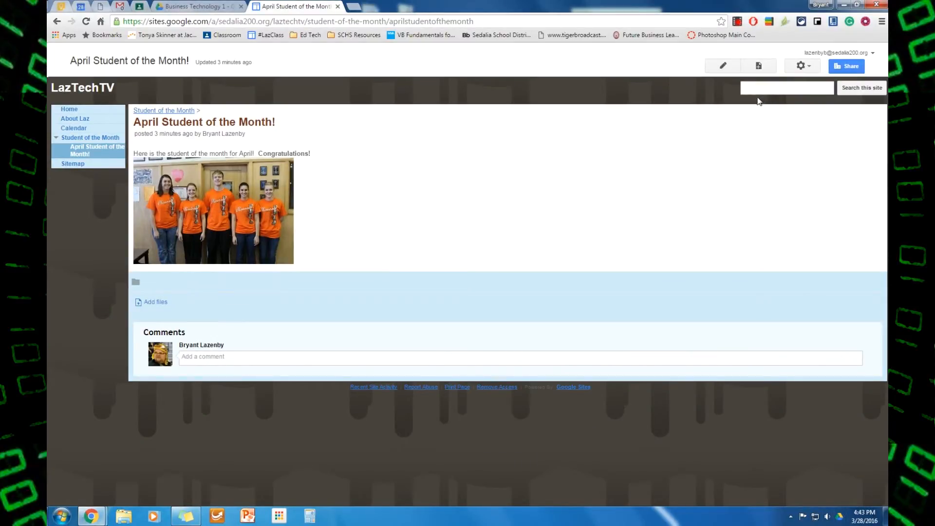
pyautogui.click(723, 66)
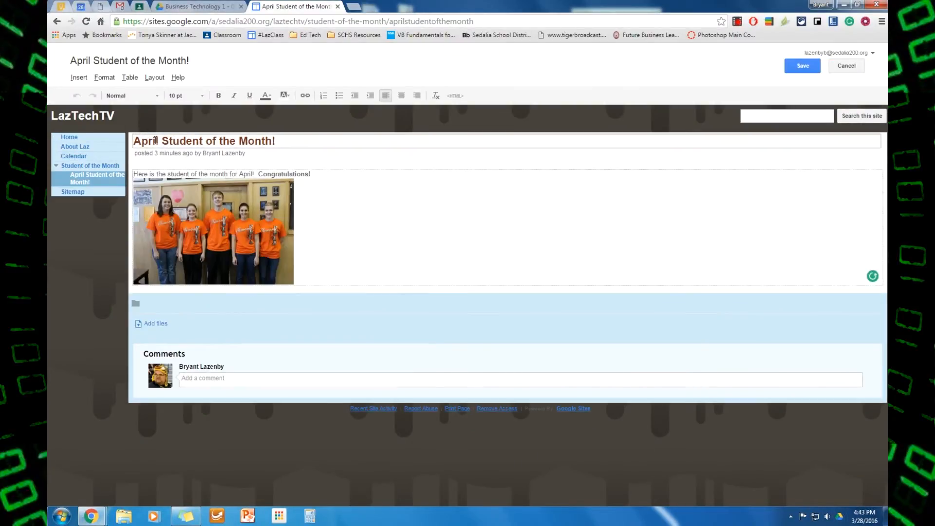
pyautogui.click(833, 70)
pyautogui.click(802, 65)
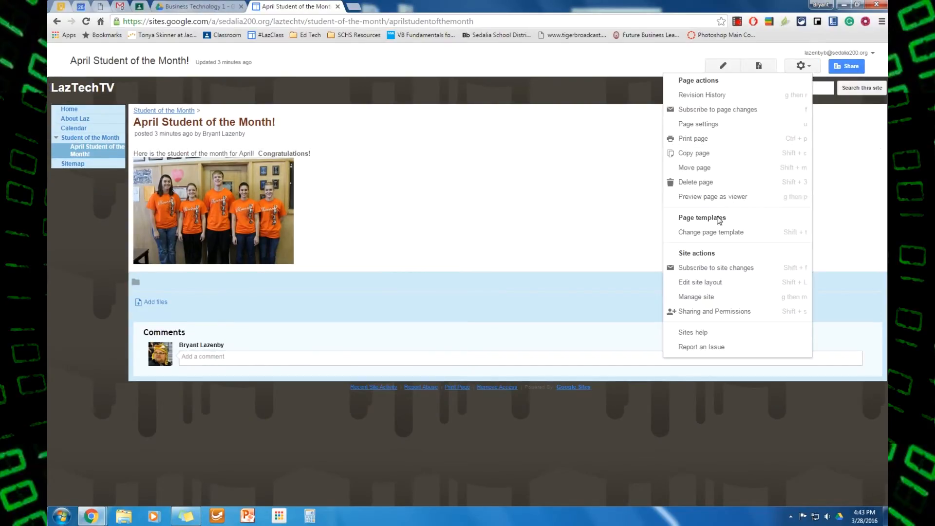
pyautogui.click(694, 184)
pyautogui.click(373, 323)
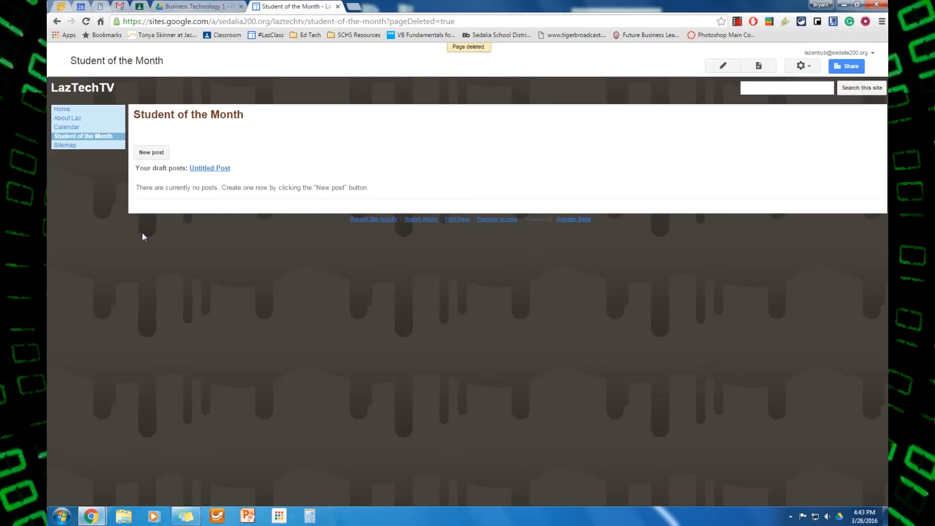
# Move the Future Business Leaders of America image on the About Laz page under the heading in the first column and save the page.
pyautogui.click(69, 119)
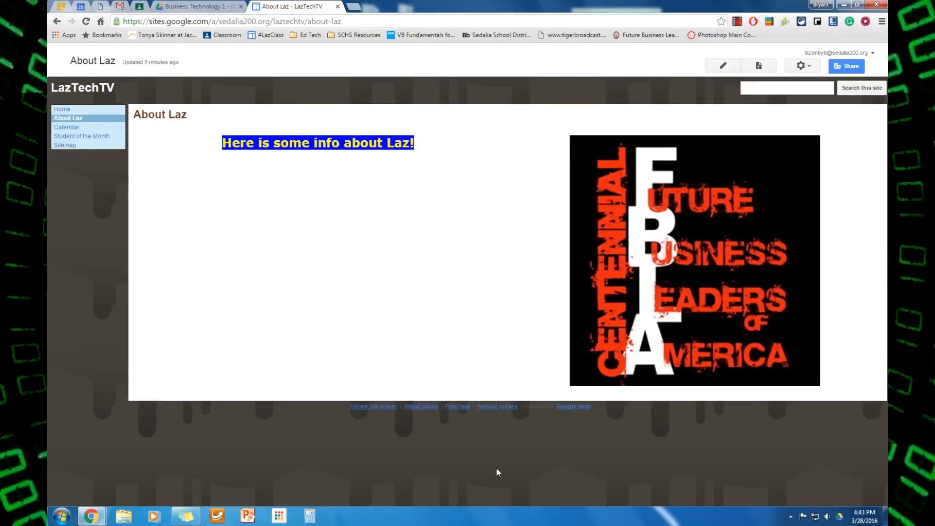
pyautogui.click(720, 67)
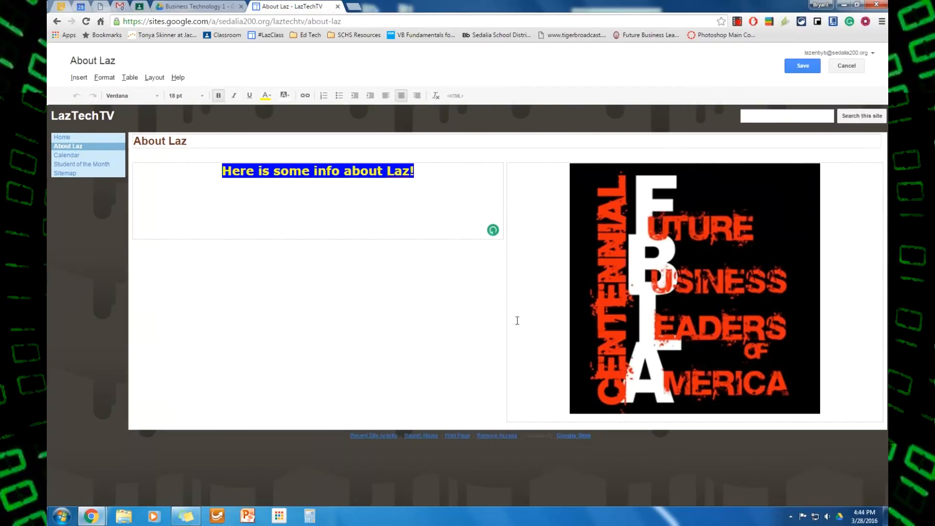
pyautogui.click(625, 251)
pyautogui.moveTo(624, 250); pyautogui.dragTo(302, 231)
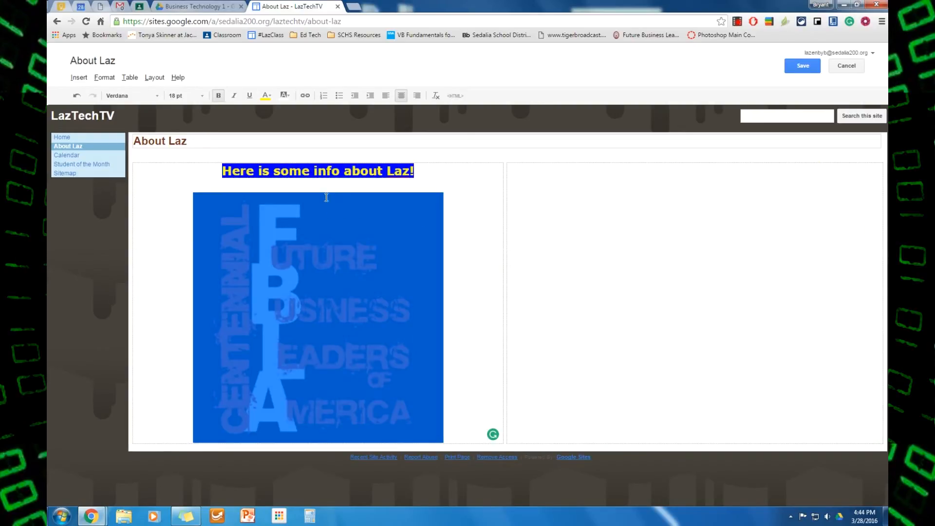
pyautogui.click(562, 248)
pyautogui.moveTo(306, 285); pyautogui.dragTo(682, 266)
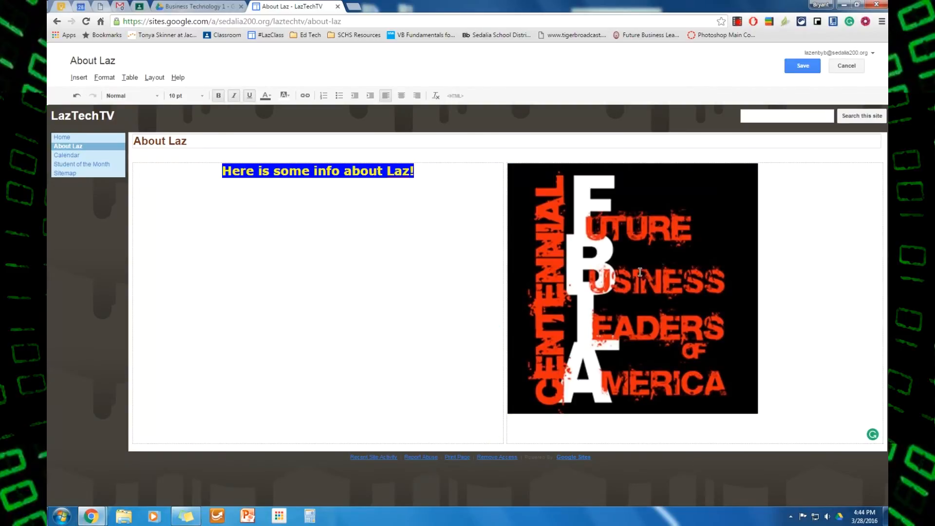
pyautogui.click(702, 293)
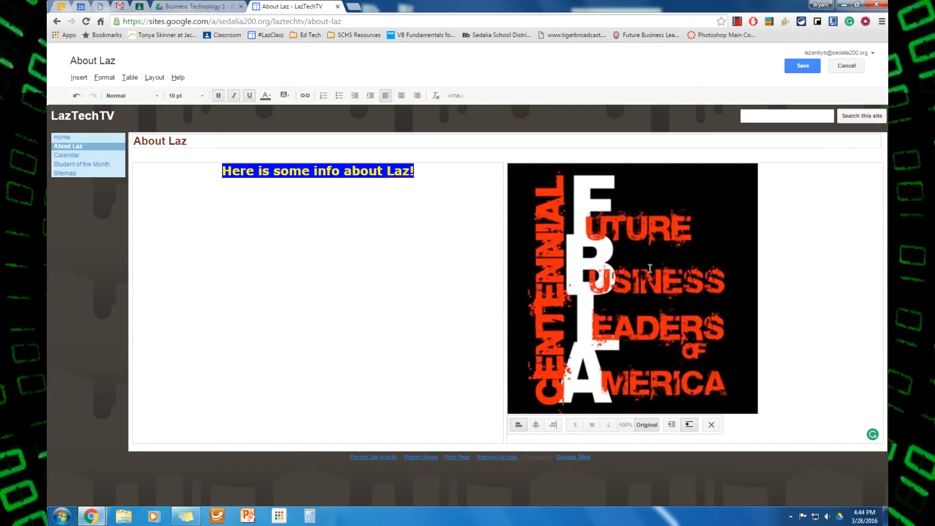
pyautogui.click(650, 269)
pyautogui.moveTo(650, 269); pyautogui.dragTo(312, 283)
pyautogui.click(631, 324)
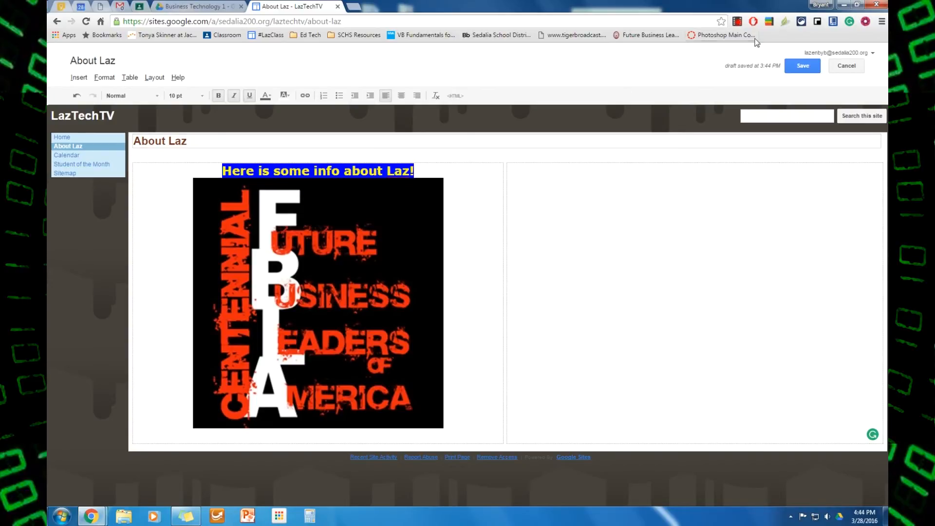
pyautogui.click(803, 67)
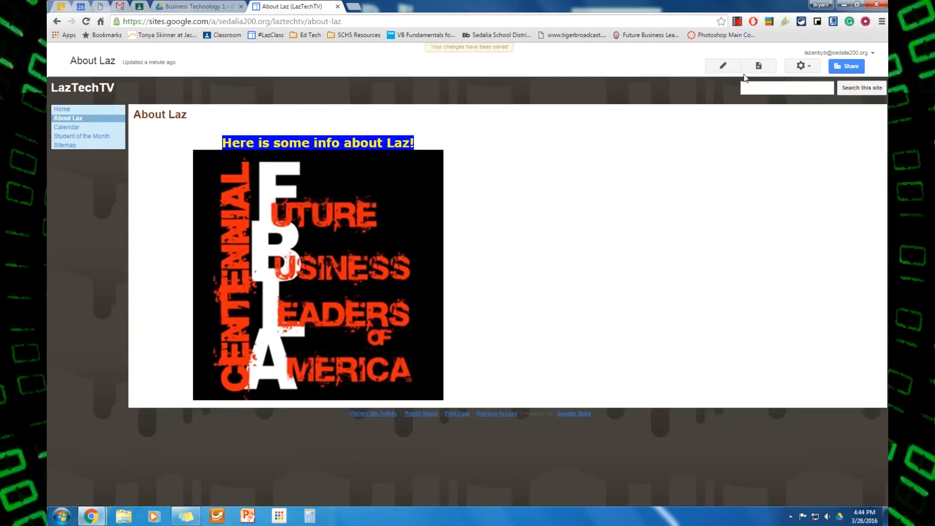
# Browse the featured gadgets that can be added to the About Laz page, down to the Twitter gadgets, and close the list without adding one.
pyautogui.click(723, 66)
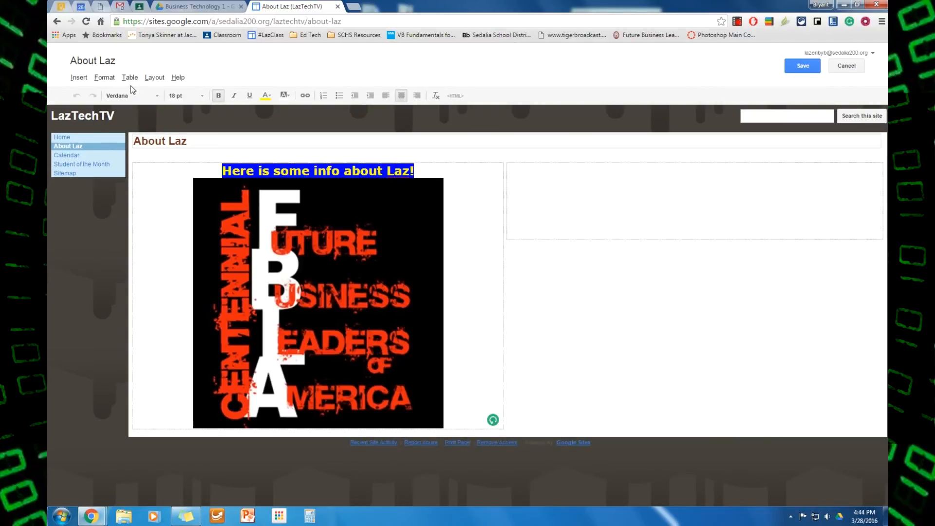
pyautogui.click(104, 78)
pyautogui.click(80, 78)
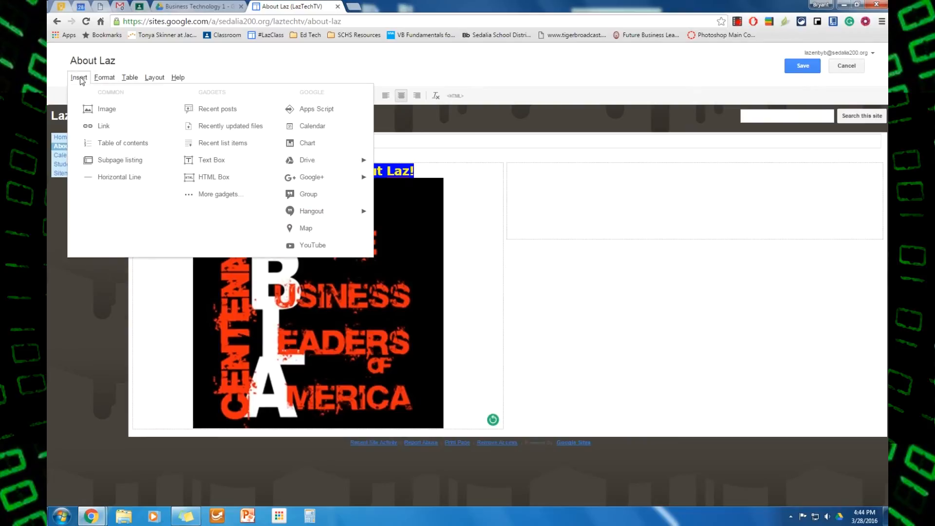
pyautogui.click(226, 195)
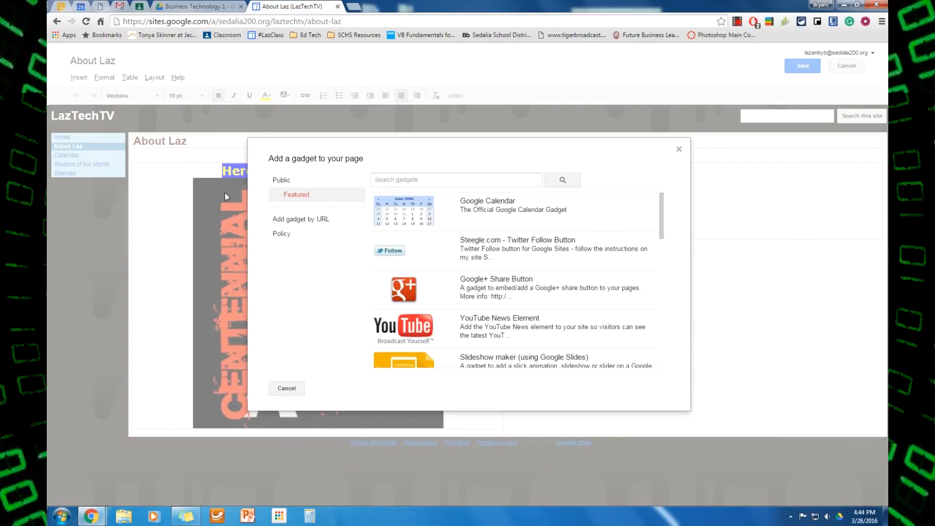
pyautogui.scroll(-1, 534, 280)
pyautogui.scroll(1, 539, 290)
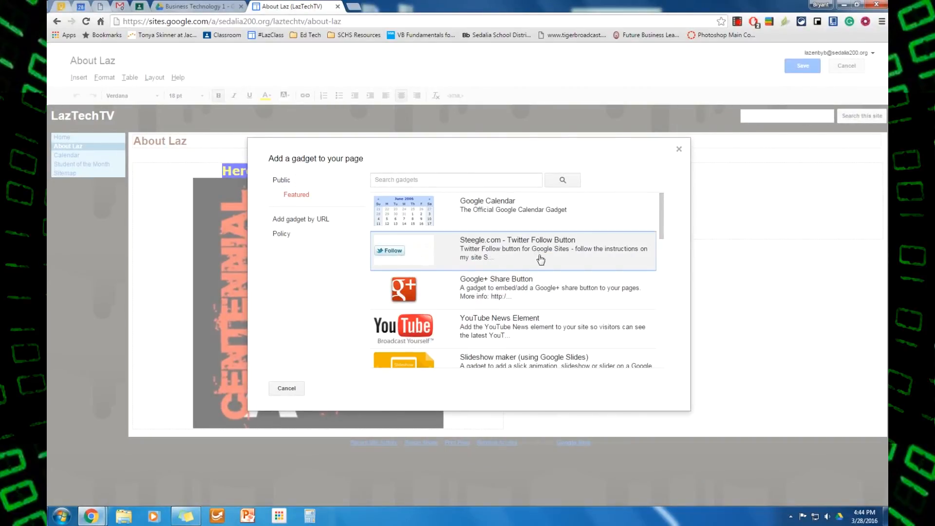
pyautogui.scroll(-2, 540, 263)
pyautogui.scroll(2, 540, 263)
pyautogui.scroll(-2, 513, 251)
pyautogui.scroll(-1, 513, 251)
pyautogui.scroll(-2, 497, 302)
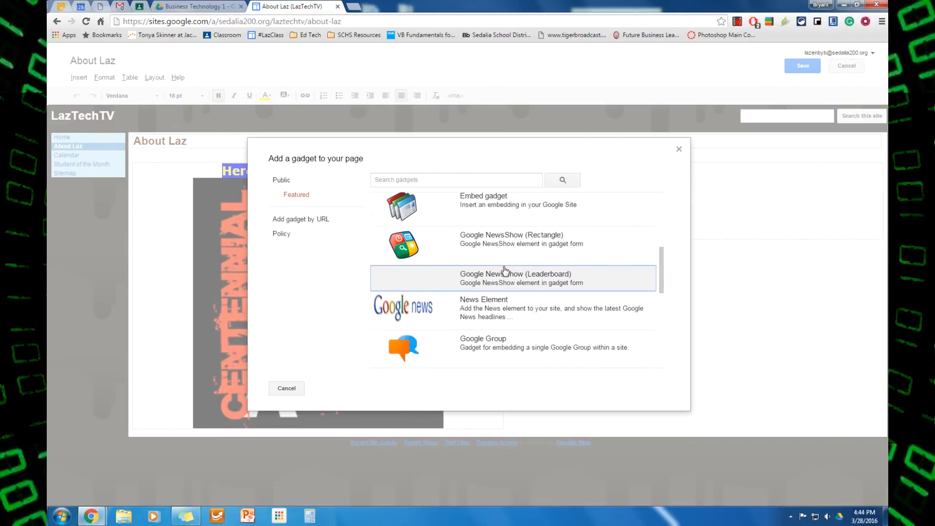
pyautogui.scroll(-5, 485, 318)
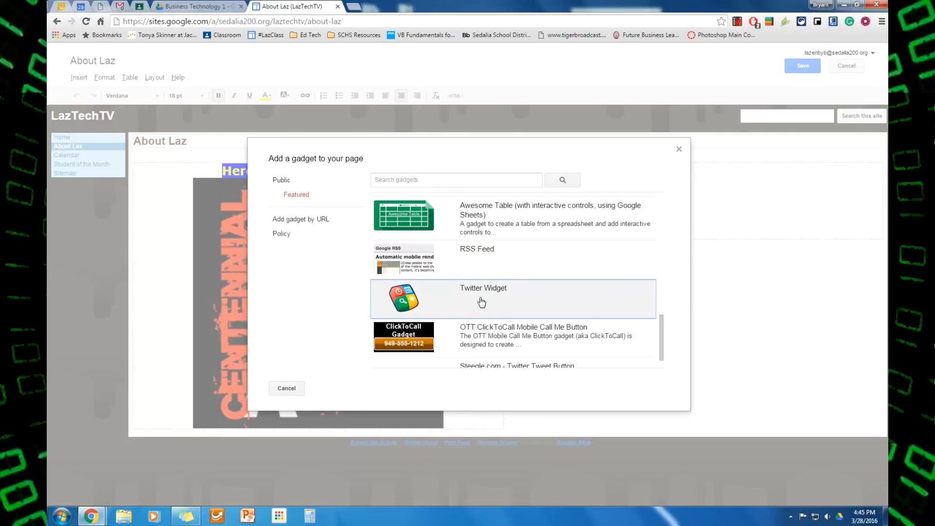
pyautogui.scroll(-1, 477, 297)
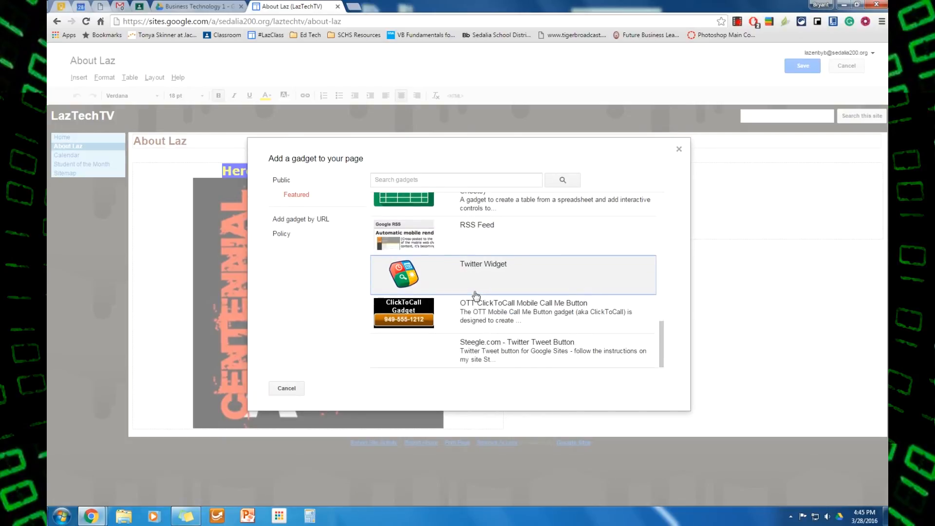
pyautogui.click(286, 389)
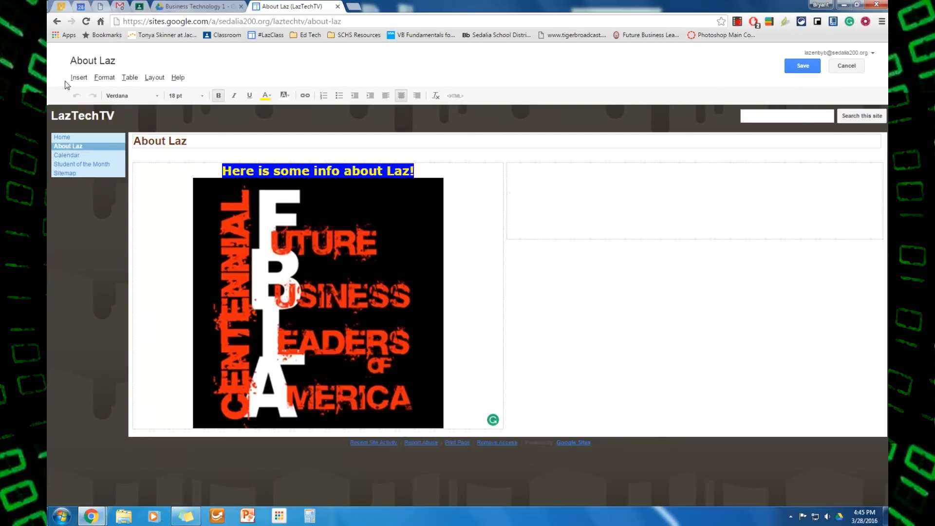
# Review the items that can be inserted into the About Laz page and save the page.
pyautogui.click(78, 78)
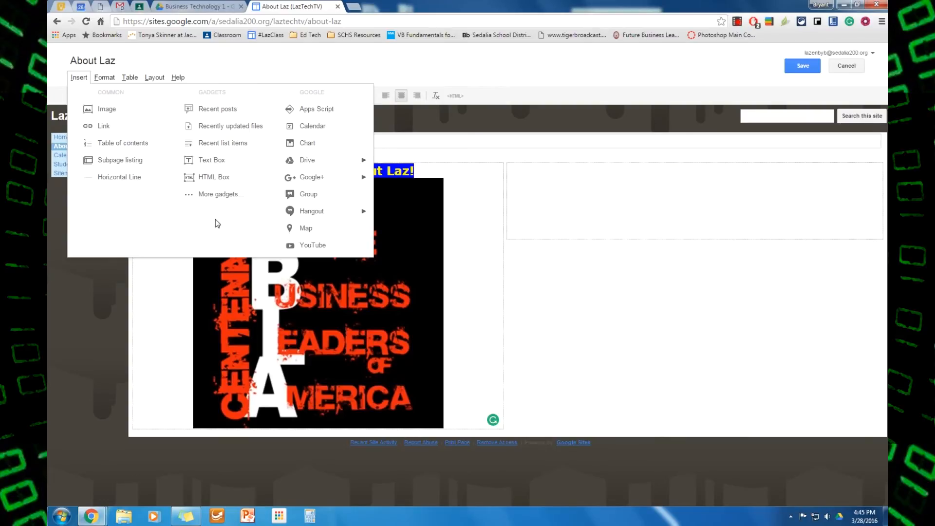
pyautogui.click(552, 279)
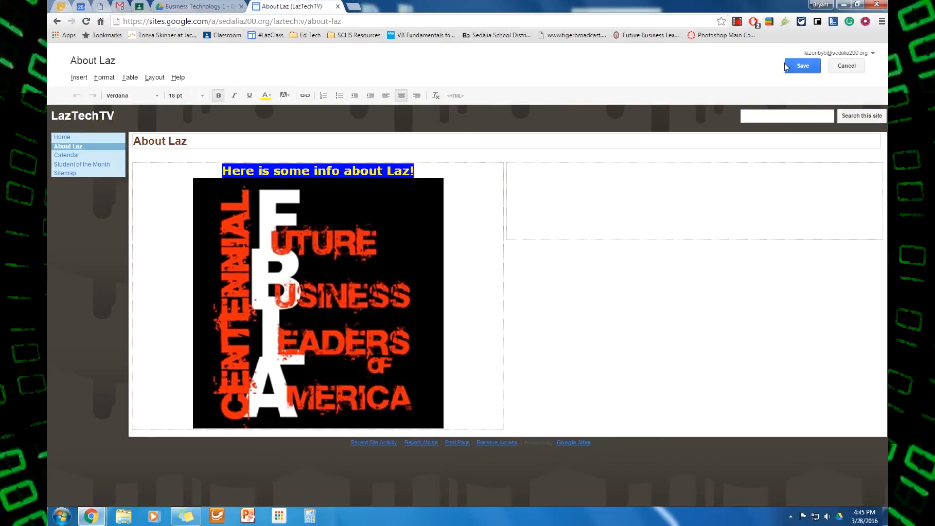
pyautogui.click(803, 67)
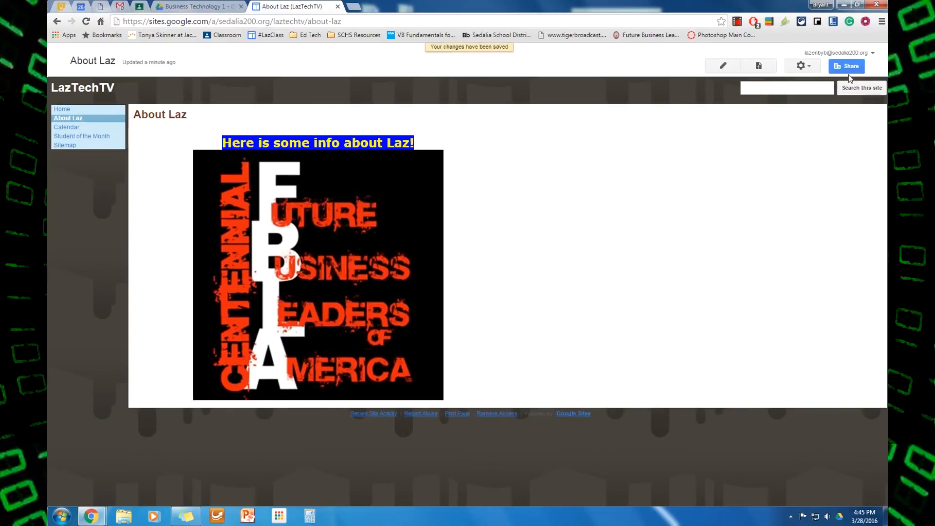
# Share the site so anyone at Sedalia School District #200 can find it with Can view access, and save the sharing settings.
pyautogui.click(837, 73)
pyautogui.rightClick(836, 73)
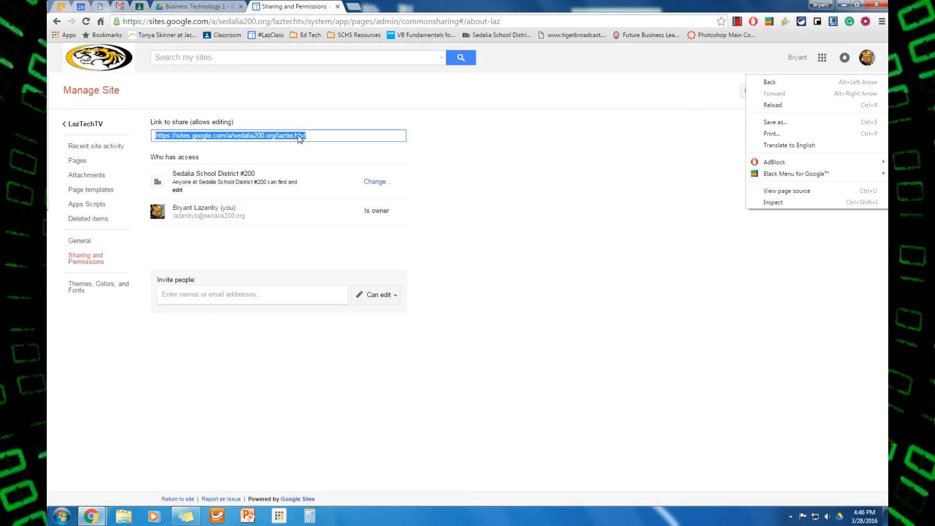
pyautogui.click(376, 182)
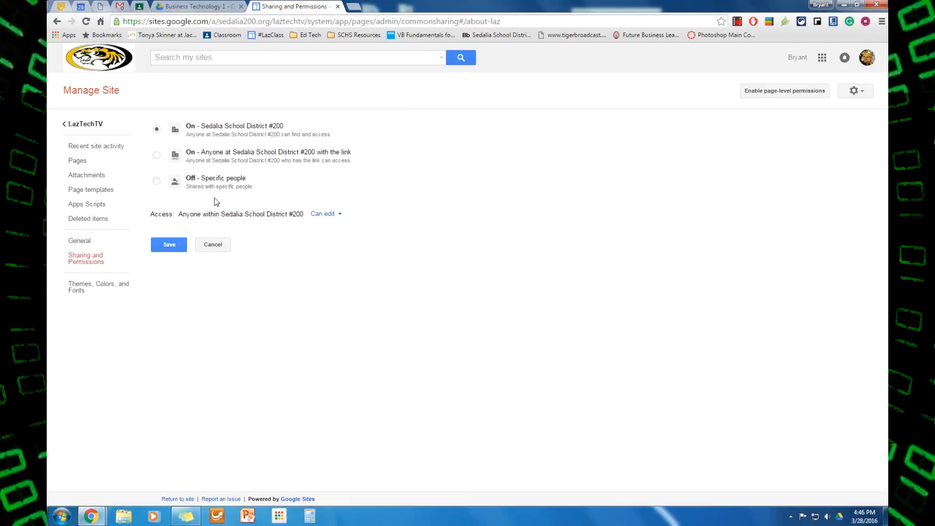
pyautogui.click(154, 156)
pyautogui.click(156, 129)
pyautogui.click(322, 214)
pyautogui.click(324, 197)
pyautogui.click(182, 245)
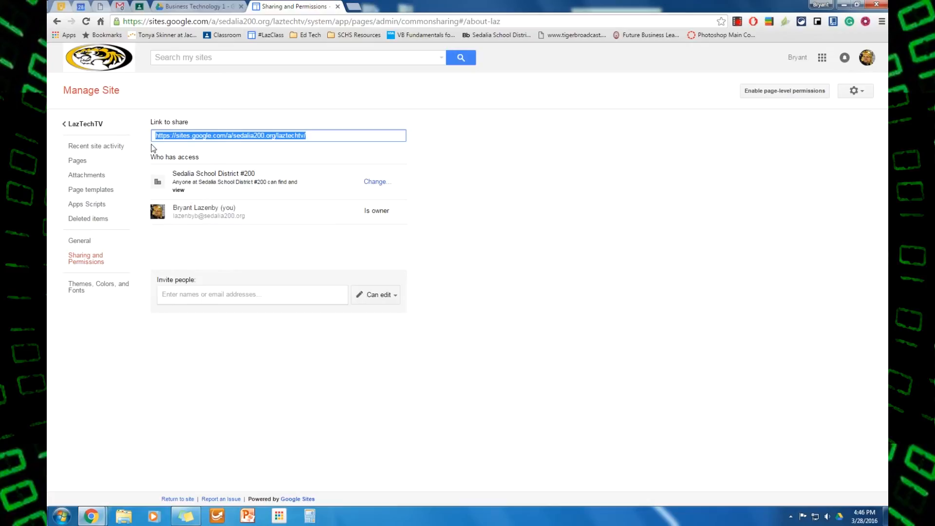
# Reopen the site's access settings to review the Sedalia School District #200 visibility options.
pyautogui.click(376, 183)
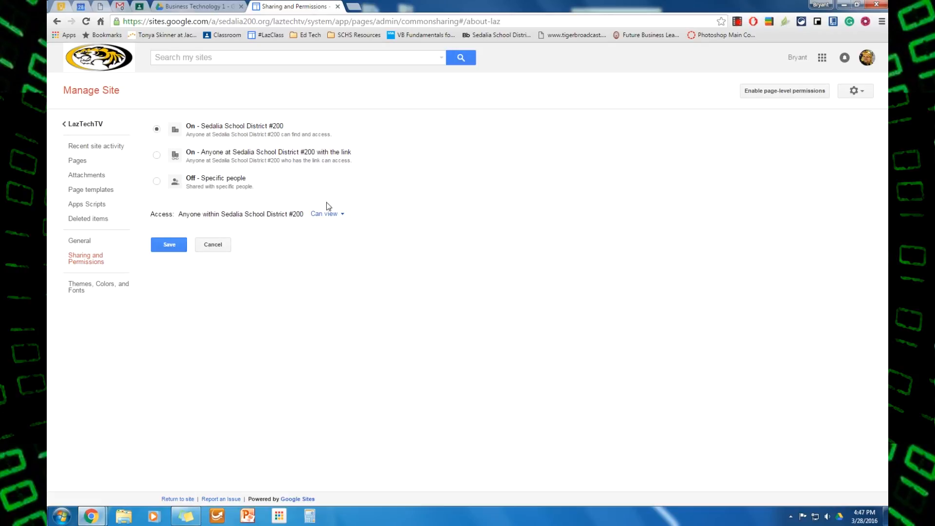
pyautogui.click(737, 22)
pyautogui.click(709, 152)
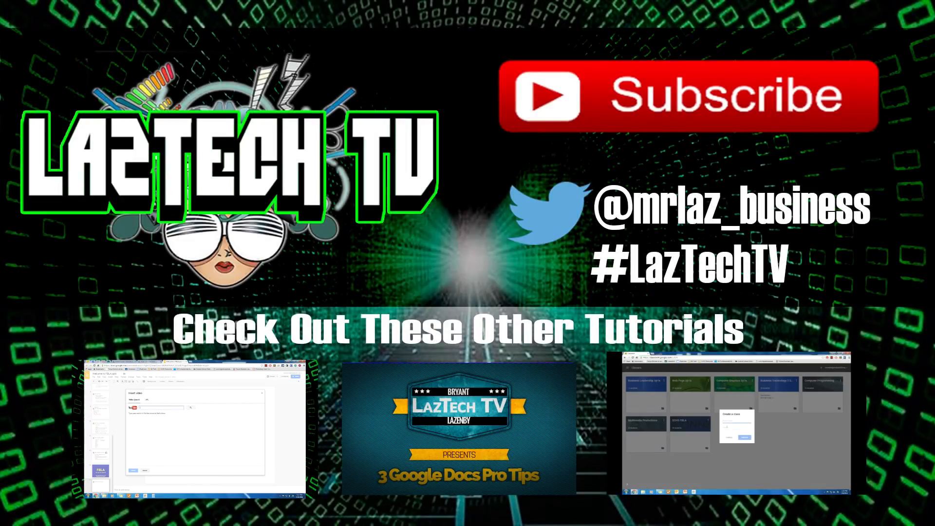